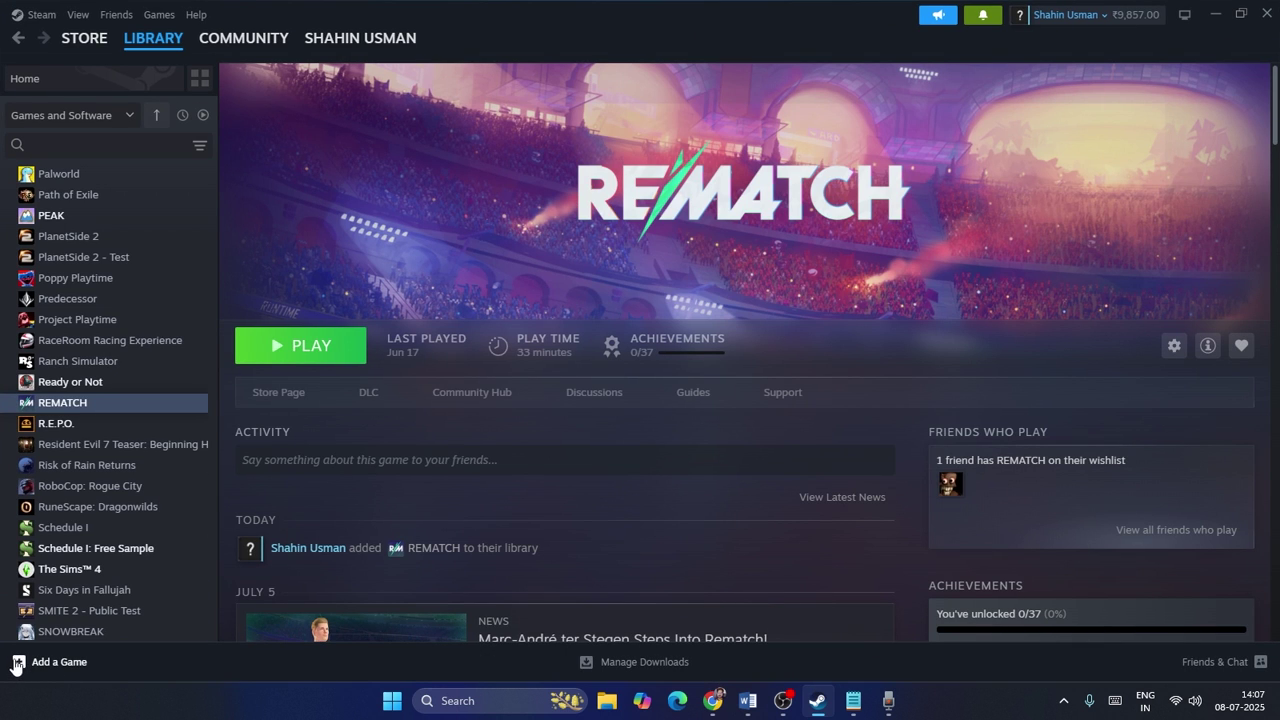
Open Steam's Add a Non-Steam Game dialog and look through its program list.
{"action": "left_click", "coordinate": [16, 663]}
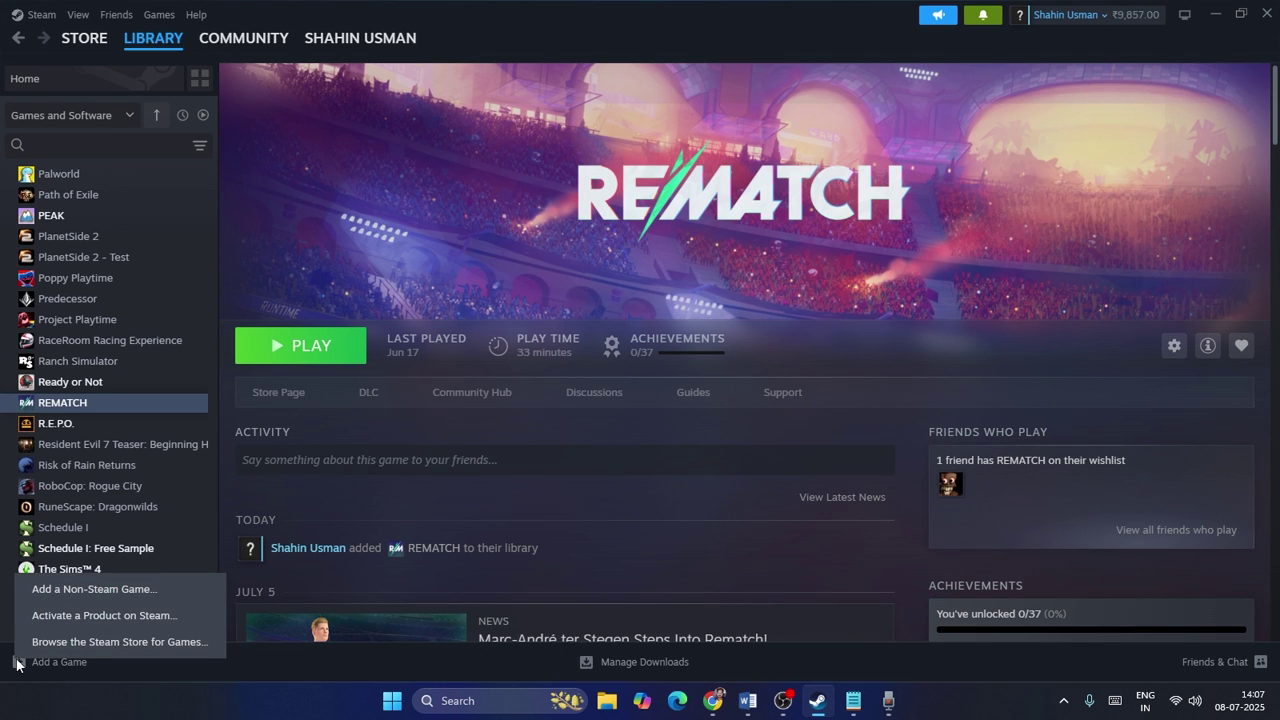
{"action": "left_click", "coordinate": [88, 598]}
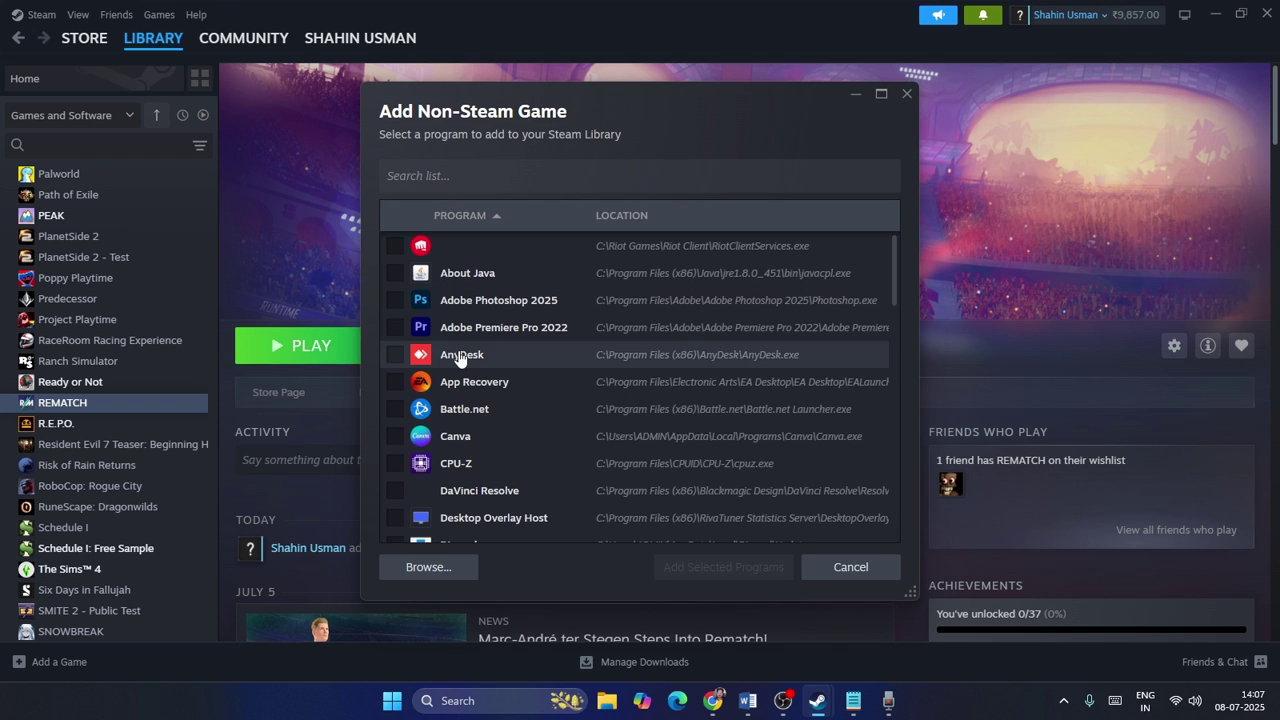
{"action": "scroll", "coordinate": [128, 331], "scroll_direction": "up", "scroll_amount": 3}
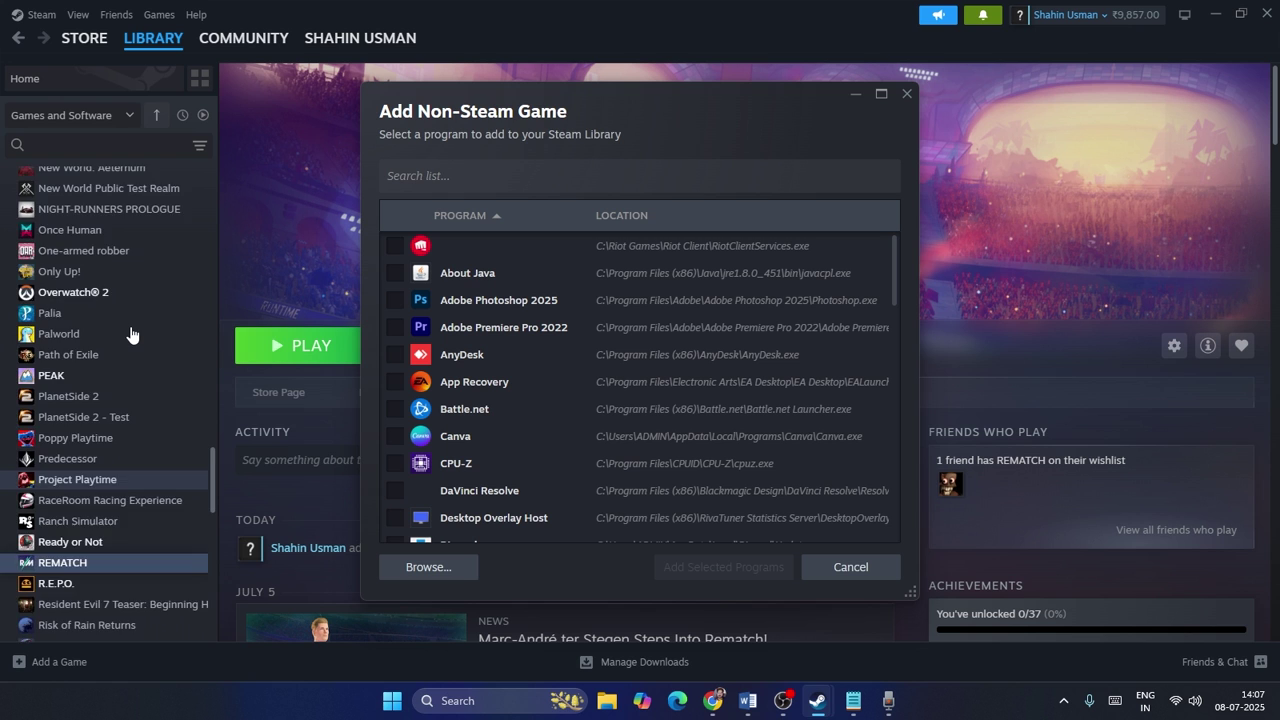
{"action": "scroll", "coordinate": [130, 334], "scroll_direction": "down", "scroll_amount": 7}
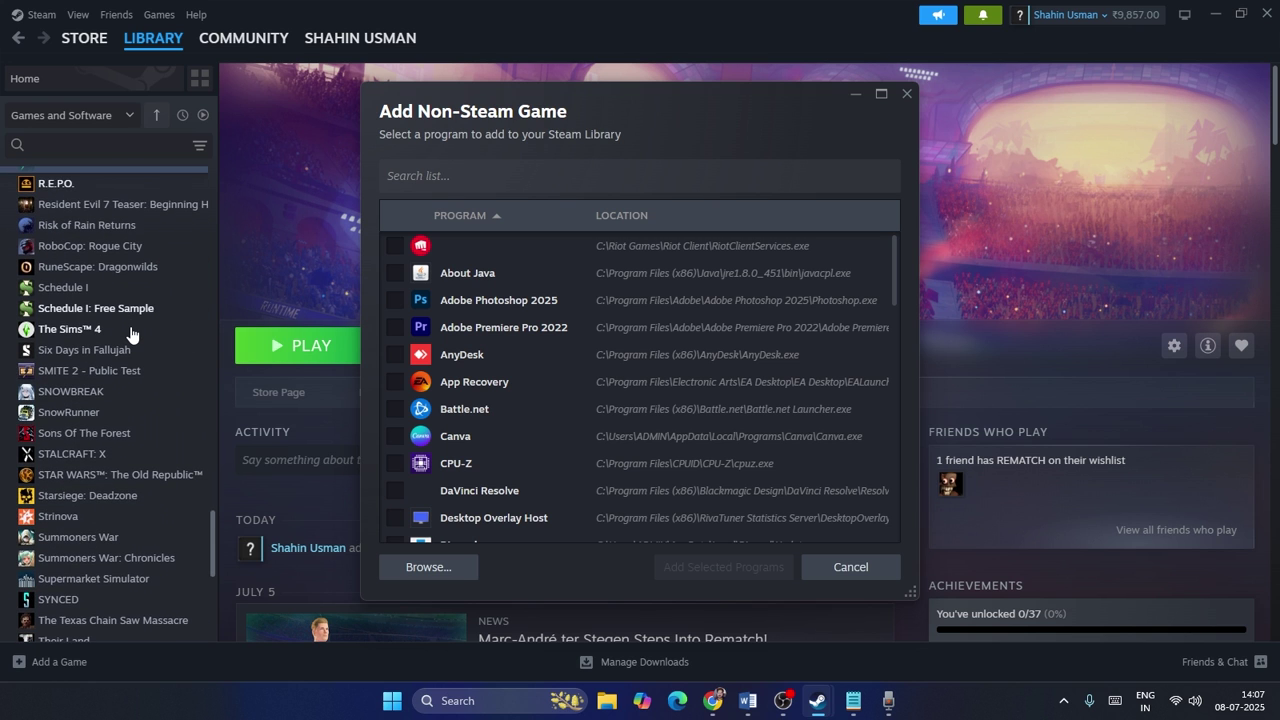
{"action": "scroll", "coordinate": [448, 378], "scroll_direction": "down", "scroll_amount": 10}
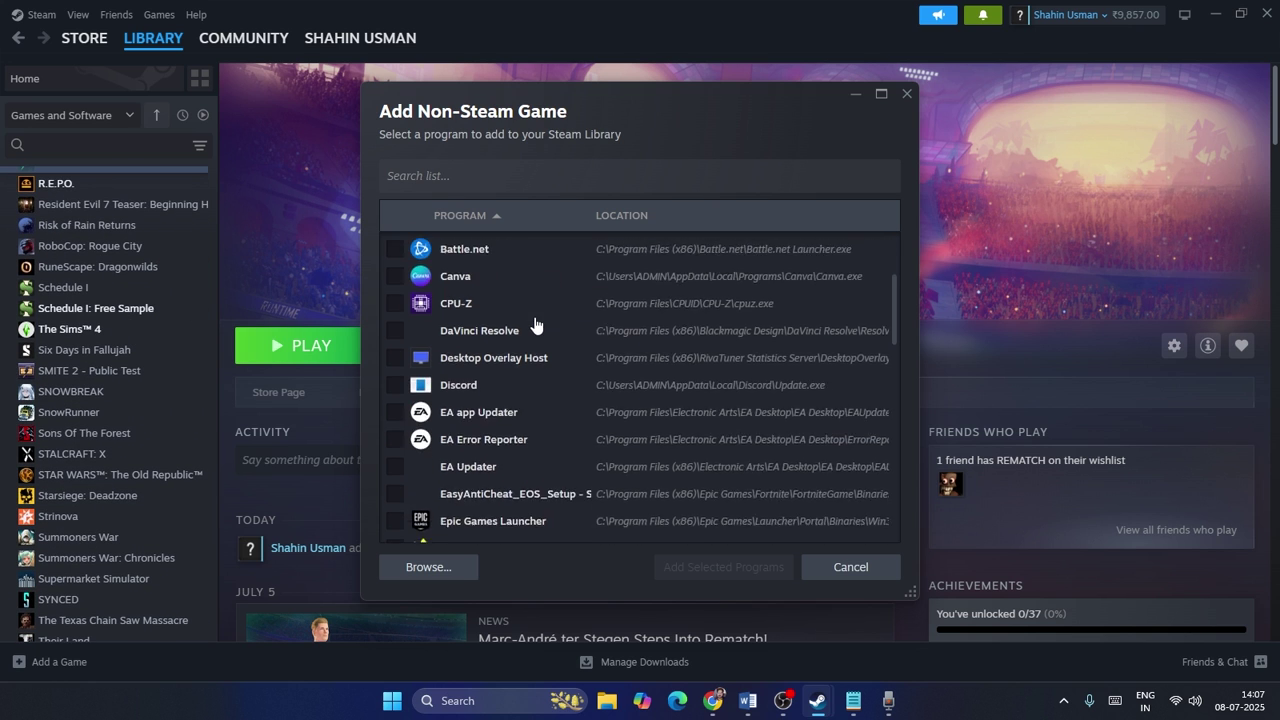
{"action": "scroll", "coordinate": [535, 322], "scroll_direction": "down", "scroll_amount": 5}
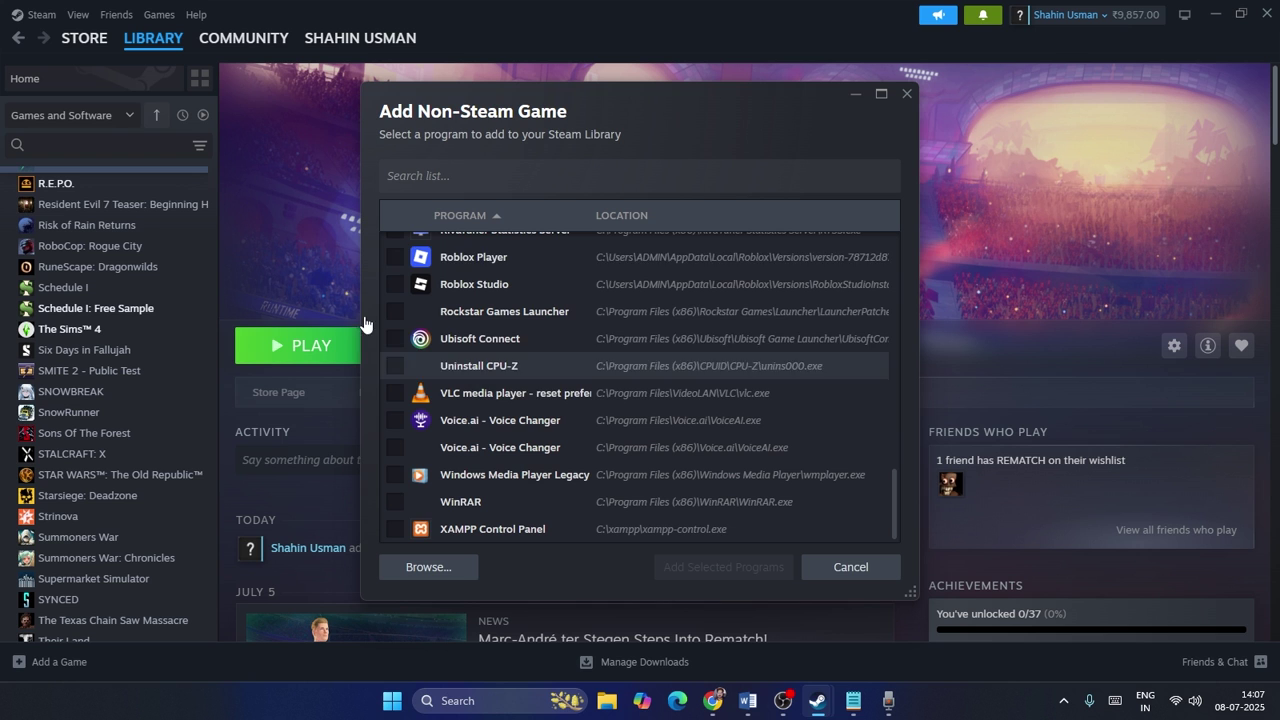
{"action": "scroll", "coordinate": [610, 380], "scroll_direction": "up", "scroll_amount": 15}
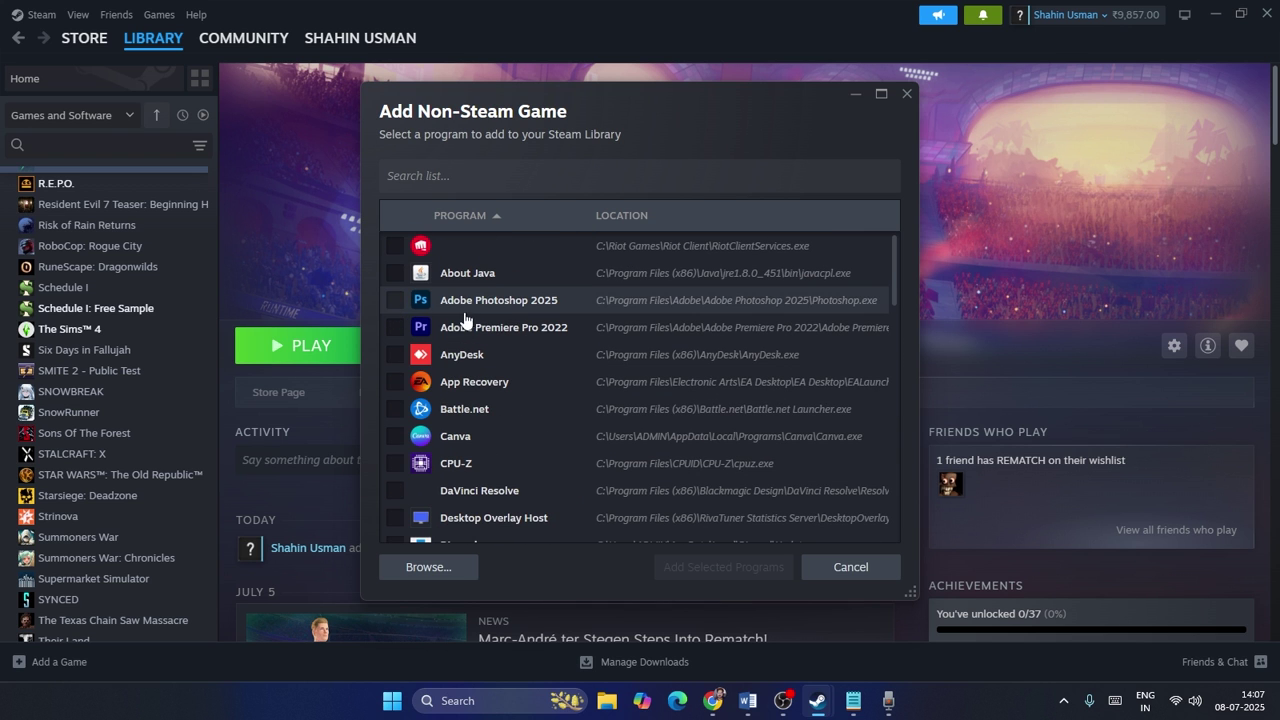
{"action": "scroll", "coordinate": [530, 408], "scroll_direction": "down", "scroll_amount": 5}
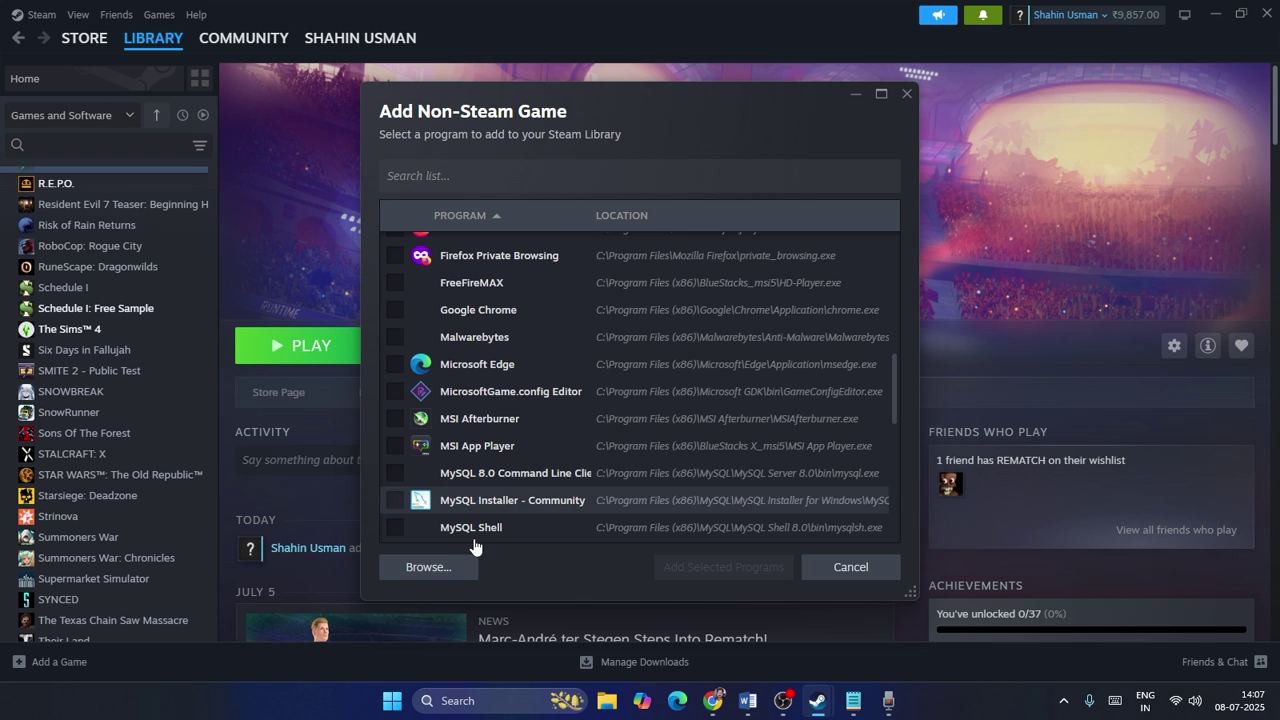
Browse to E:\SteamLibrary\steamapps\common\Grand Theft Auto V Enhanced and add GTA5 to the library.
{"action": "left_click", "coordinate": [428, 567]}
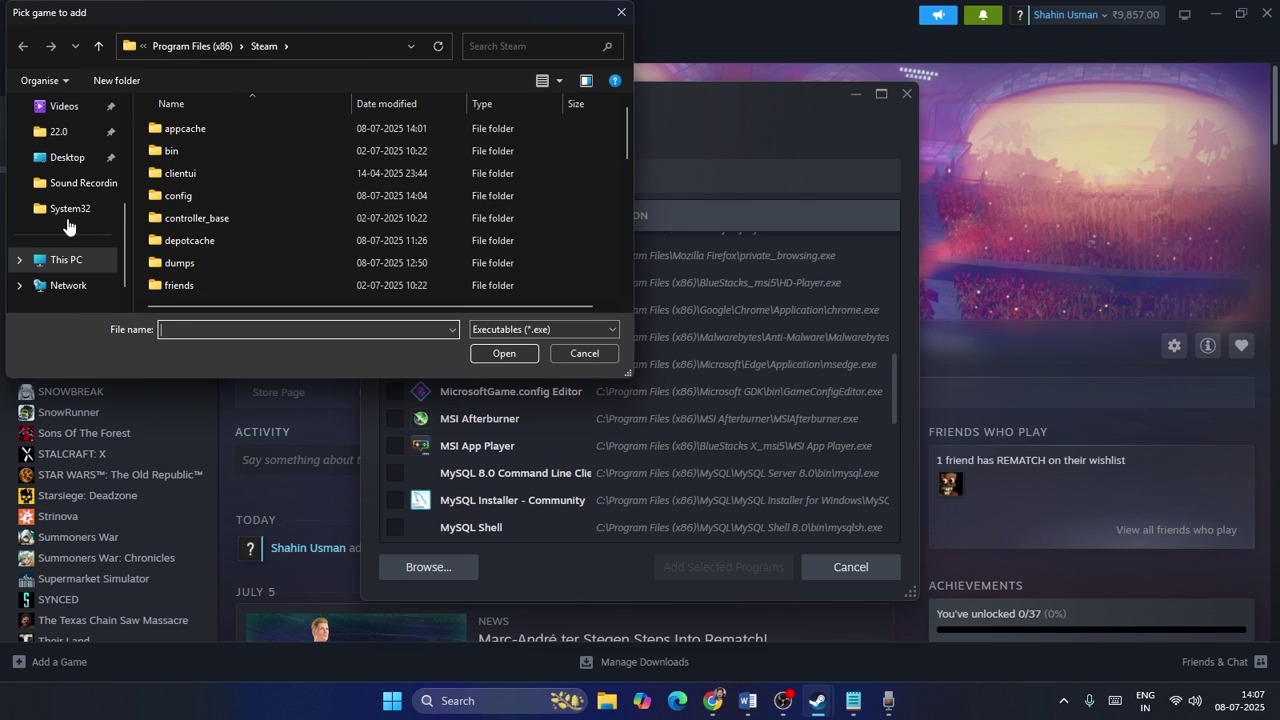
{"action": "left_click", "coordinate": [55, 260]}
{"action": "double_click", "coordinate": [298, 188]}
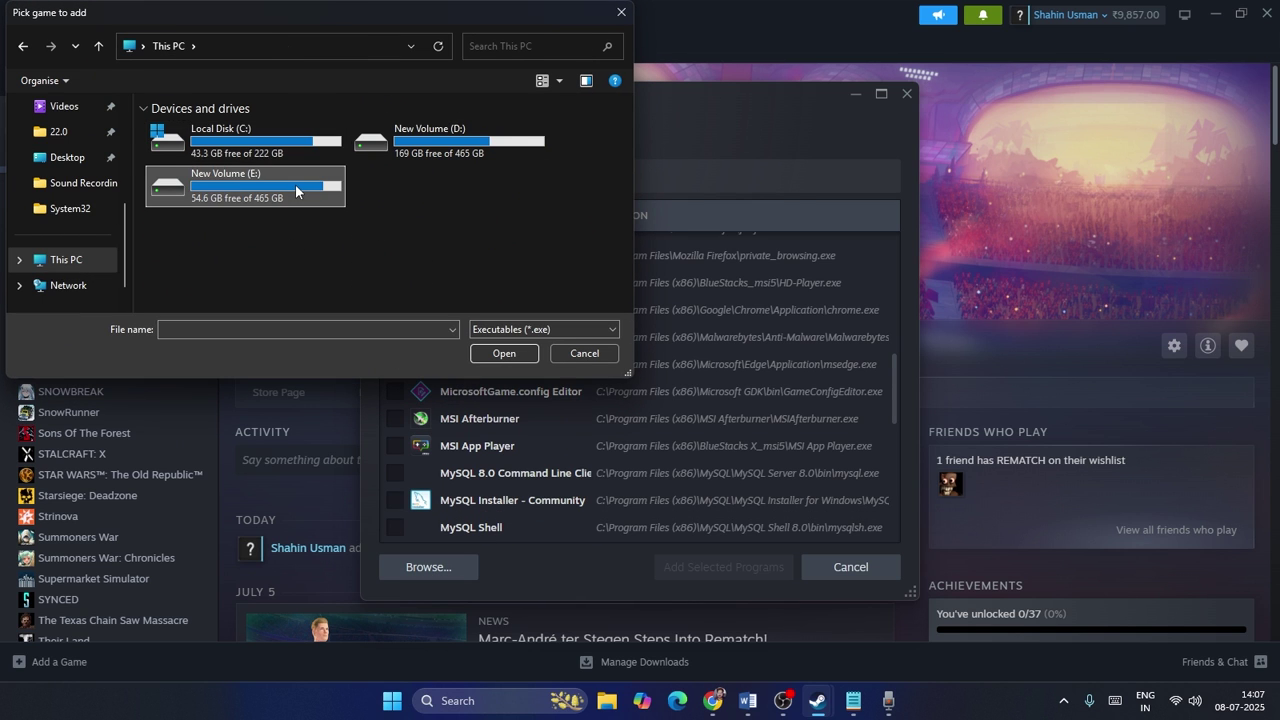
{"action": "double_click", "coordinate": [214, 194]}
{"action": "double_click", "coordinate": [205, 130]}
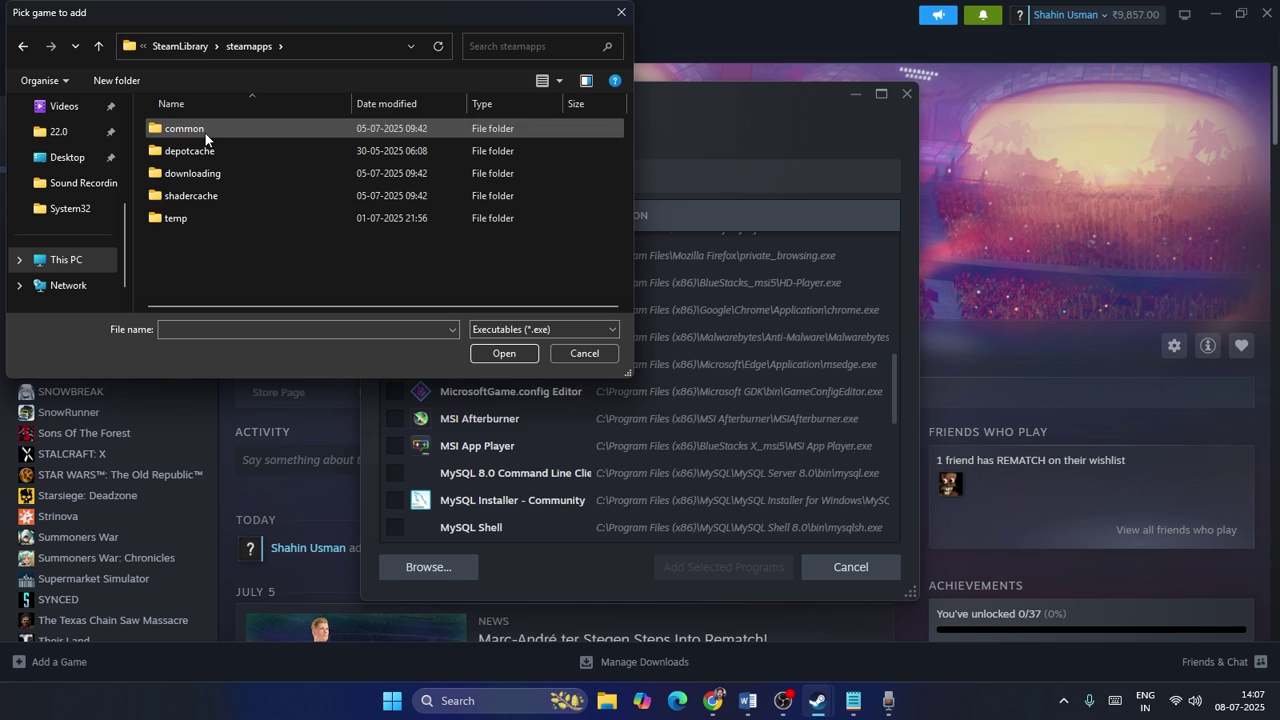
{"action": "double_click", "coordinate": [205, 130]}
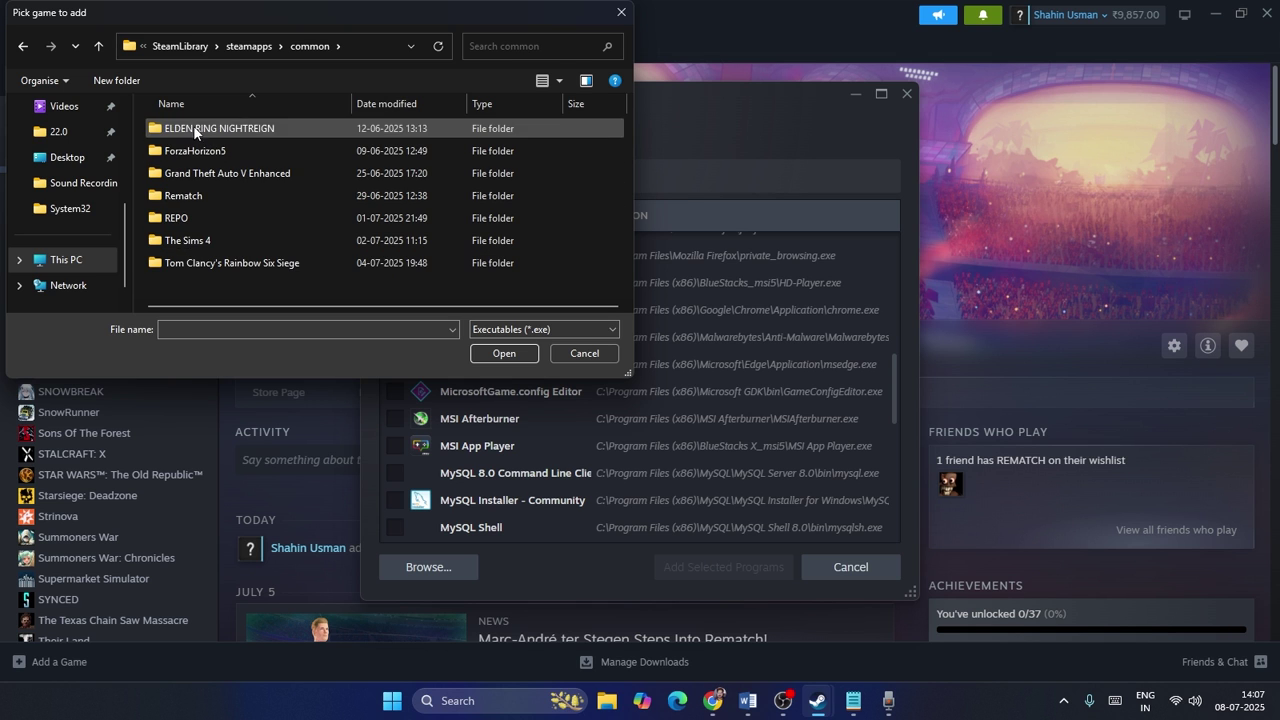
{"action": "double_click", "coordinate": [198, 173]}
{"action": "scroll", "coordinate": [266, 264], "scroll_direction": "down", "scroll_amount": 1}
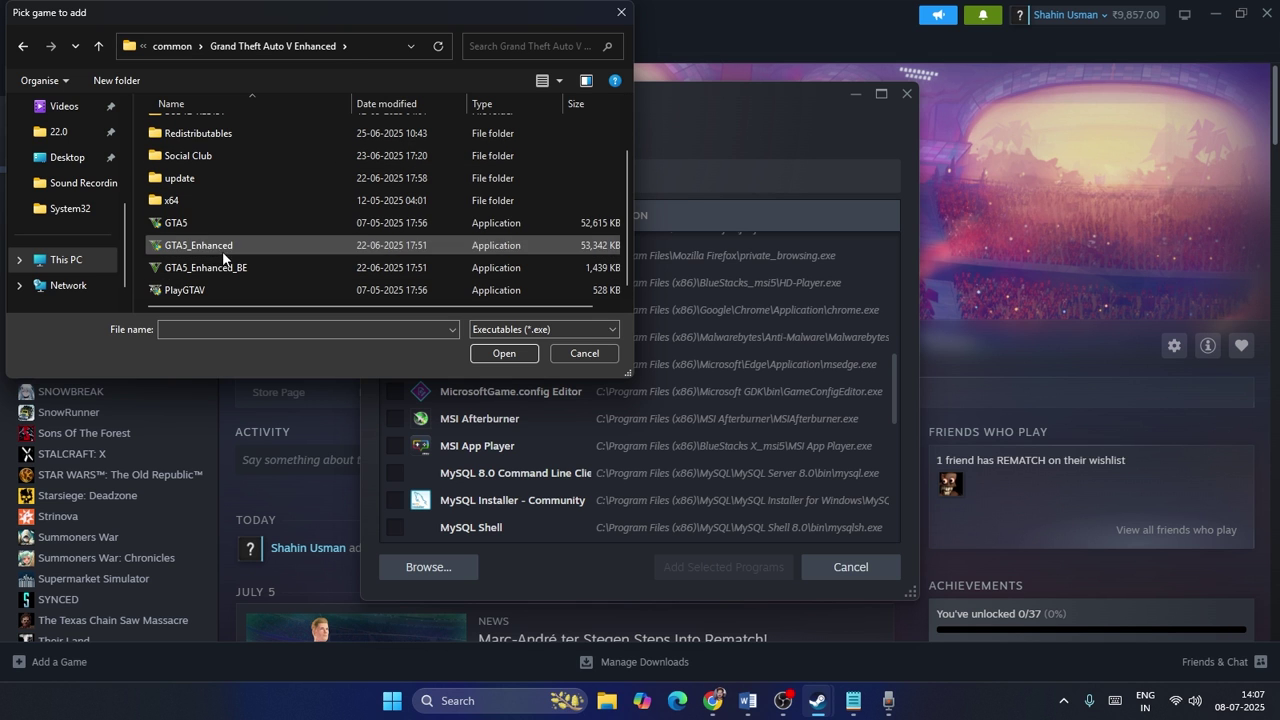
{"action": "left_click", "coordinate": [196, 223]}
{"action": "left_click", "coordinate": [482, 355]}
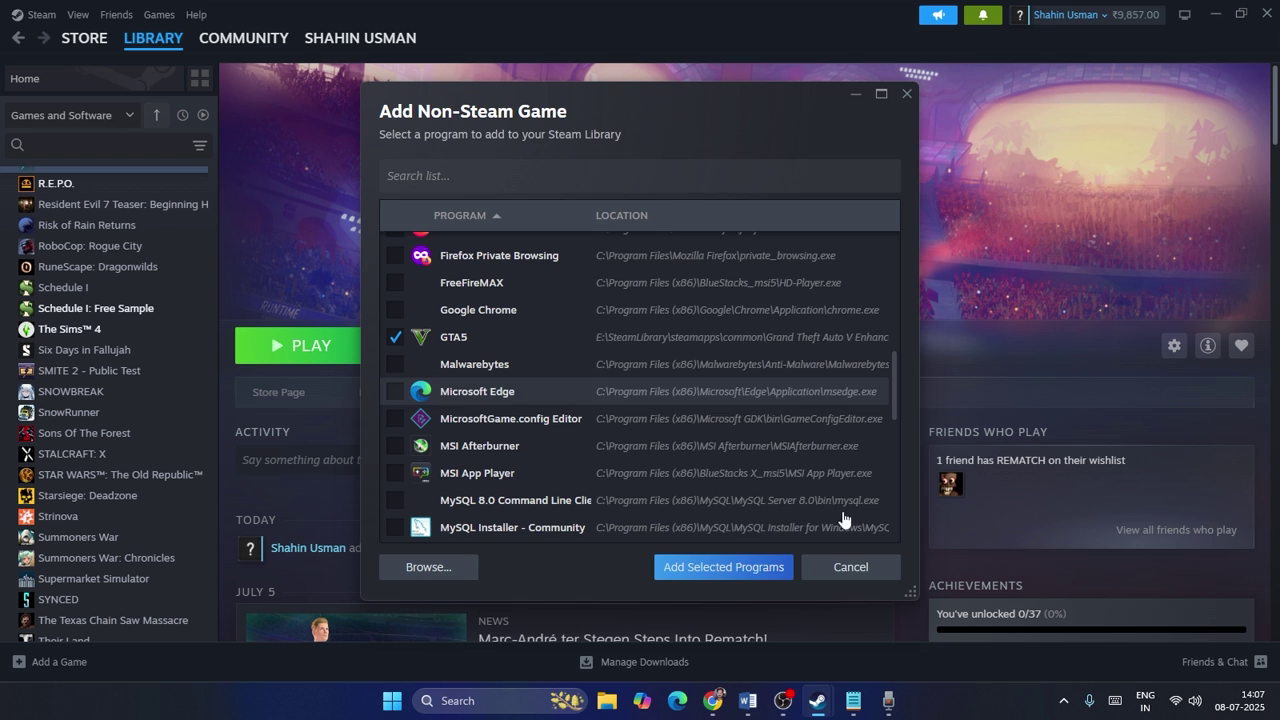
{"action": "left_click", "coordinate": [750, 568]}
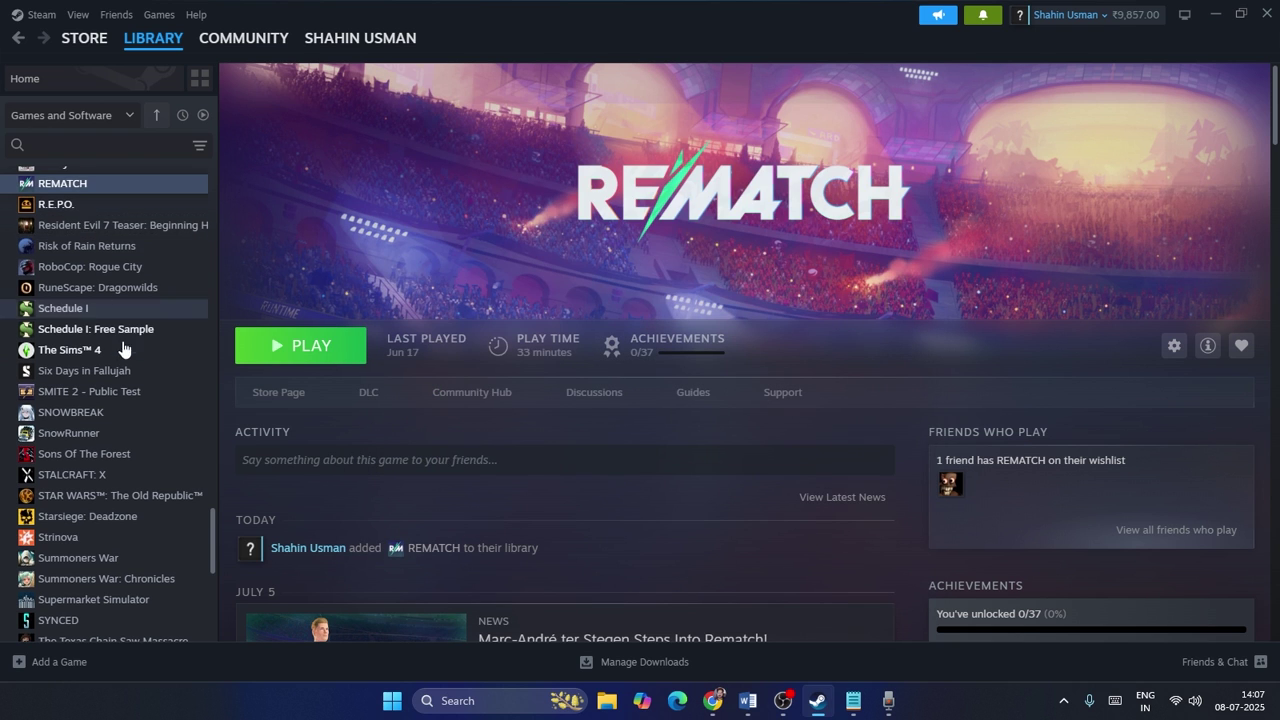
View the new GTA5 entry's library page, then close Steam.
{"action": "scroll", "coordinate": [122, 346], "scroll_direction": "up", "scroll_amount": 3}
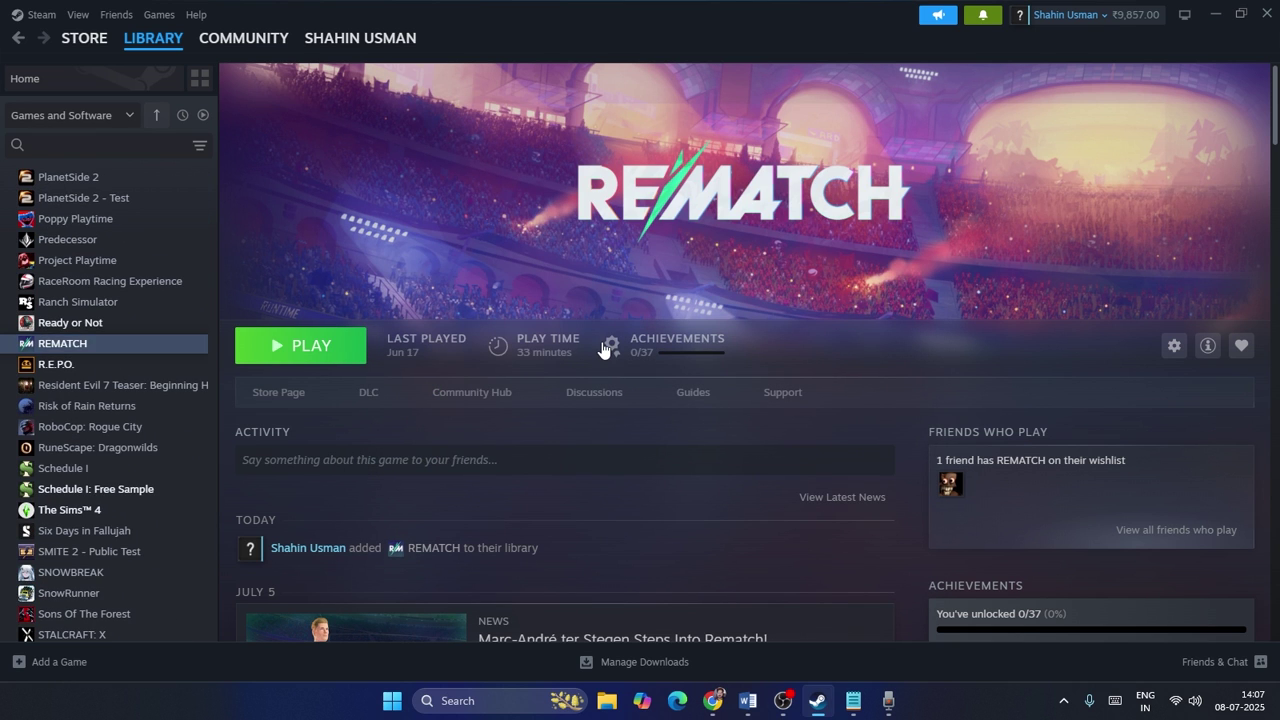
{"action": "scroll", "coordinate": [154, 323], "scroll_direction": "up", "scroll_amount": 10}
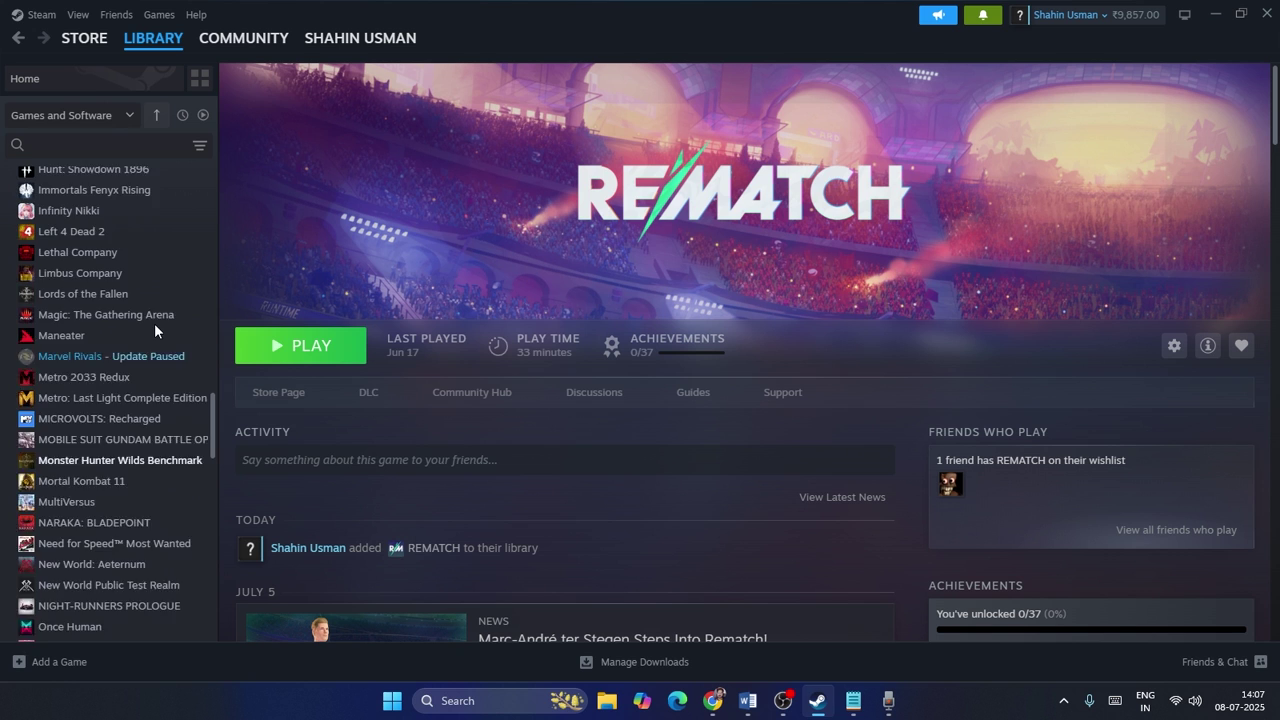
{"action": "scroll", "coordinate": [154, 323], "scroll_direction": "up", "scroll_amount": 8}
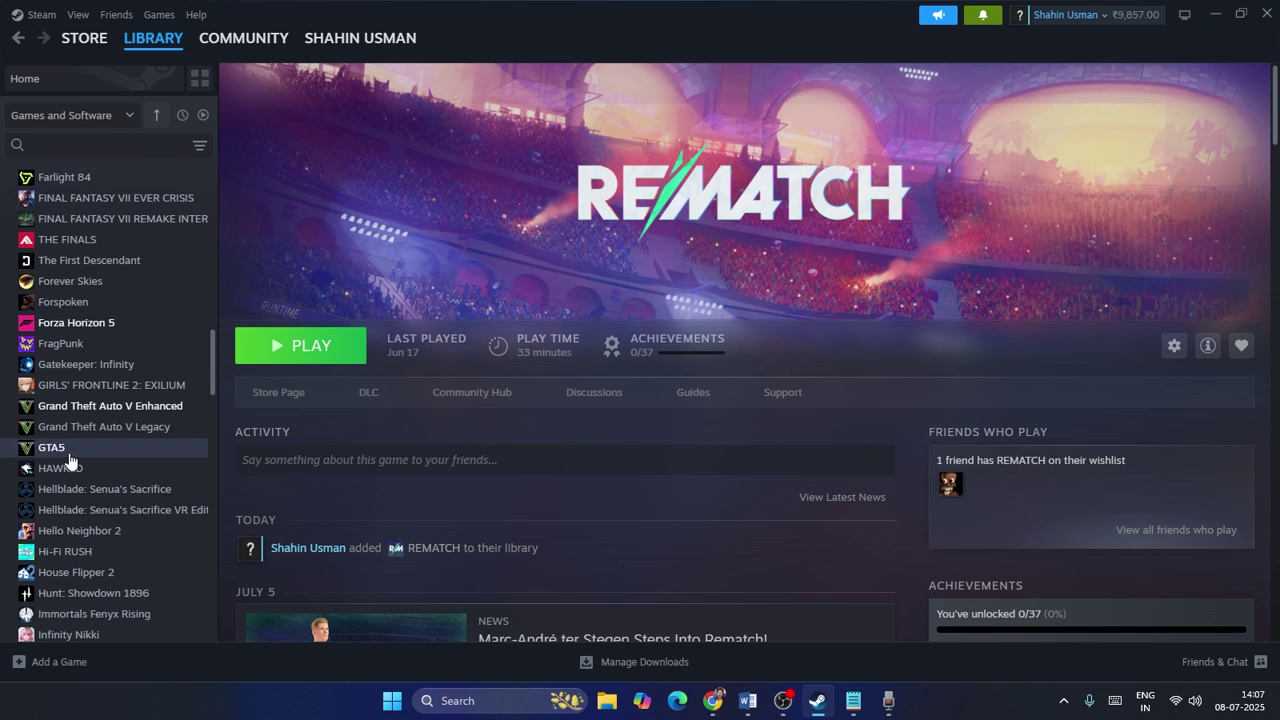
{"action": "left_click", "coordinate": [69, 453]}
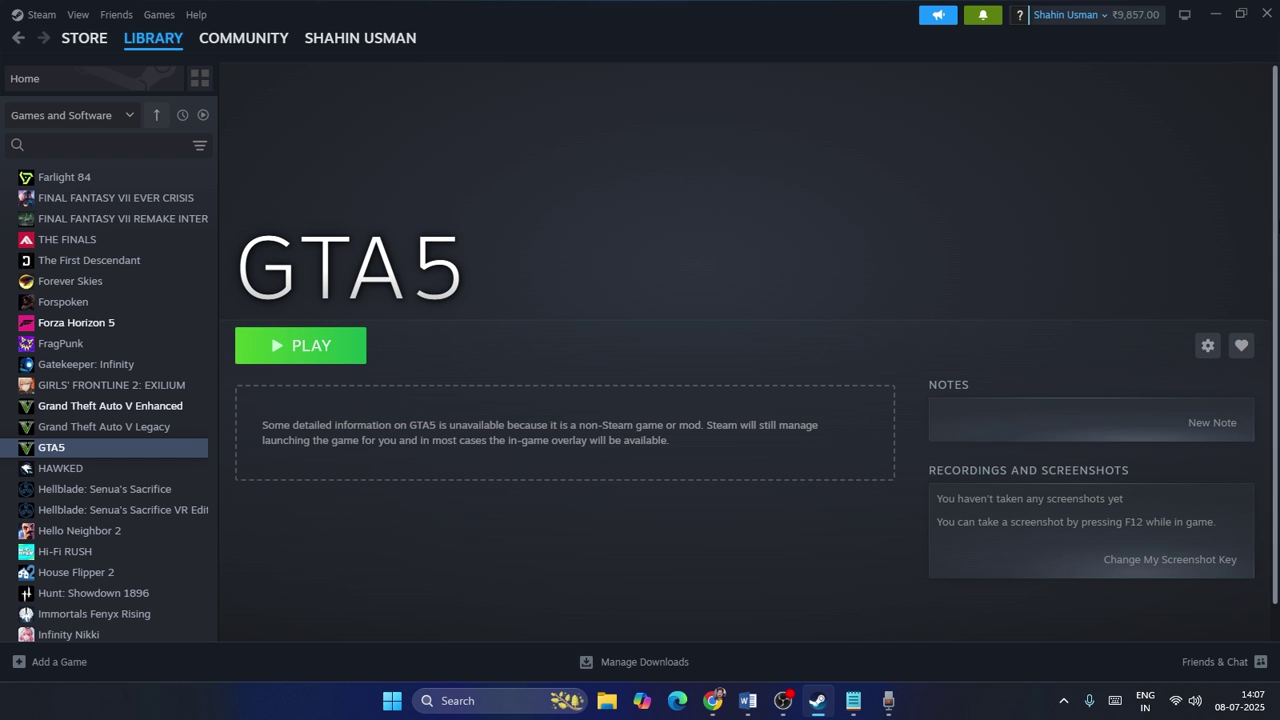
{"action": "left_click", "coordinate": [1267, 14]}
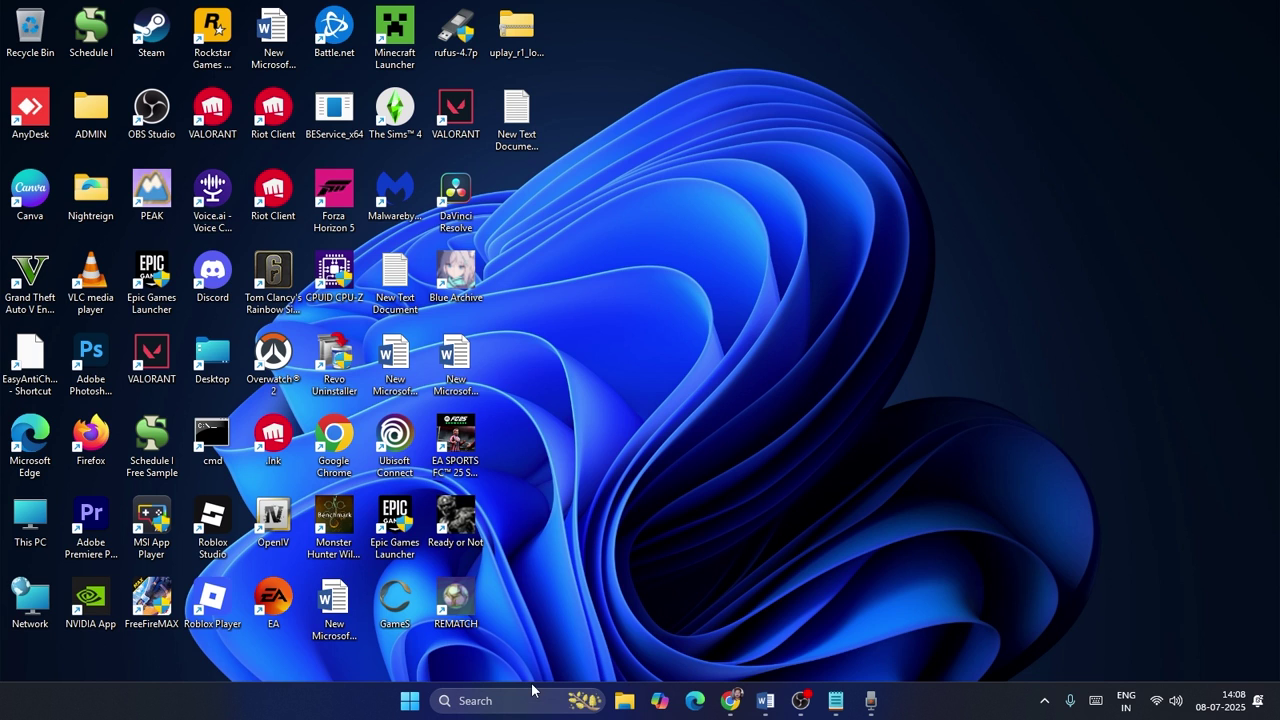
{"action": "right_click", "coordinate": [764, 221]}
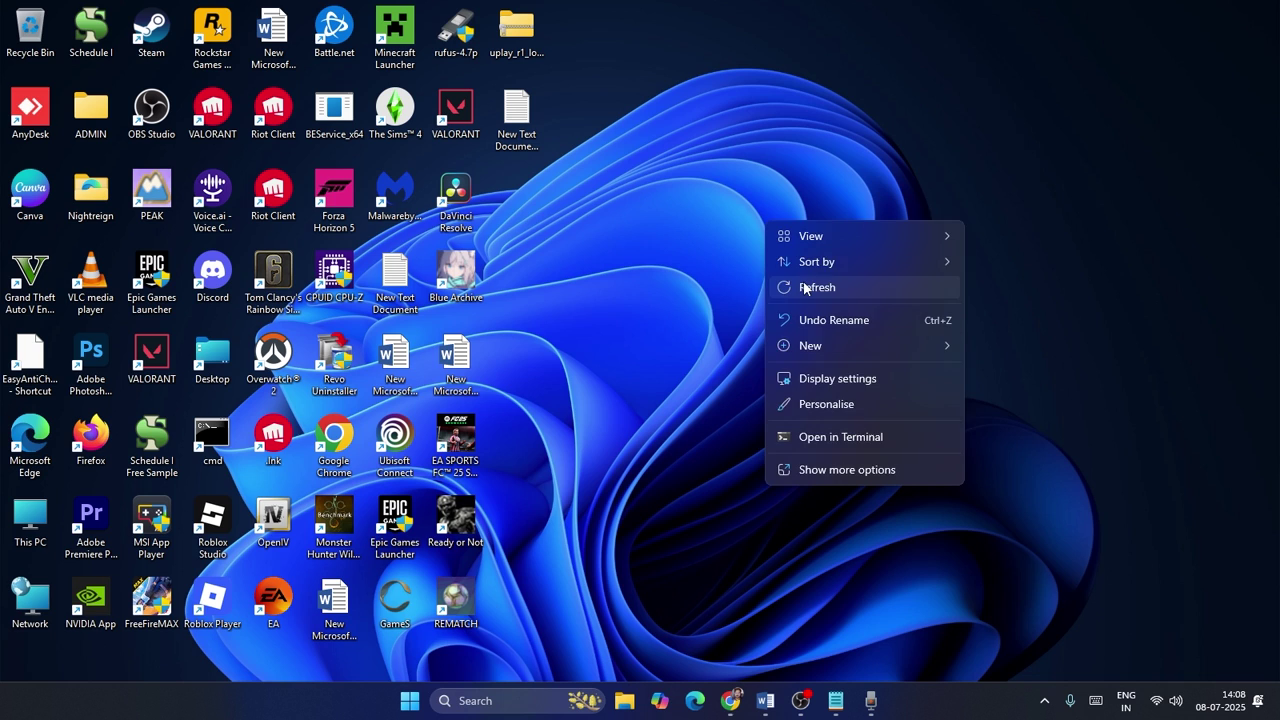
{"action": "left_click", "coordinate": [800, 289]}
{"action": "left_click", "coordinate": [206, 66]}
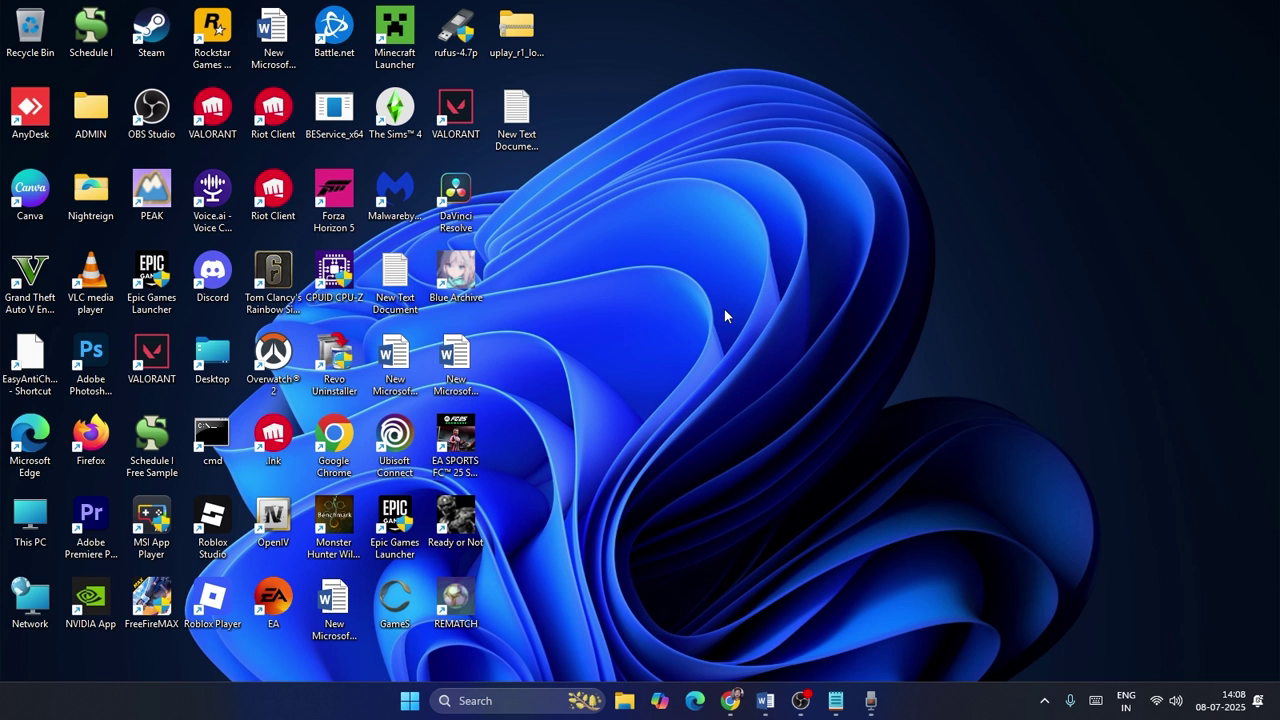
Launch the Rockstar Games Launcher from its desktop shortcut and minimise it to the taskbar.
{"action": "double_click", "coordinate": [207, 45]}
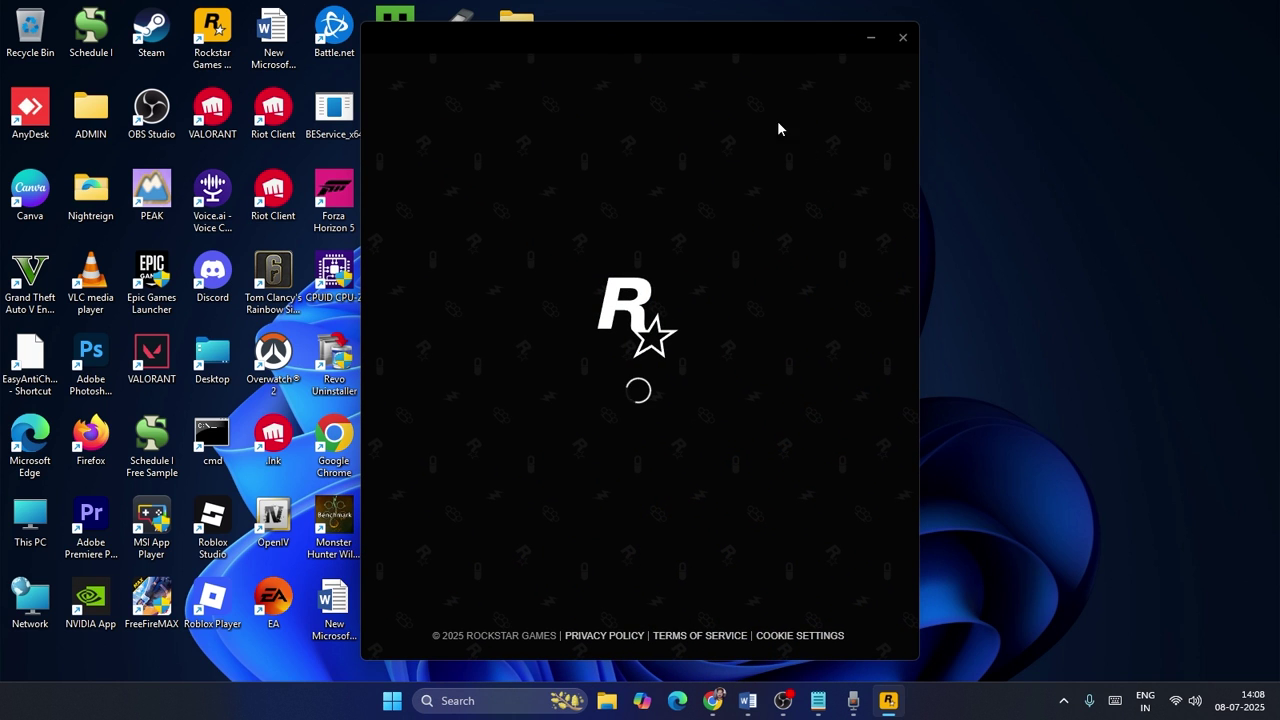
{"action": "left_click", "coordinate": [870, 40]}
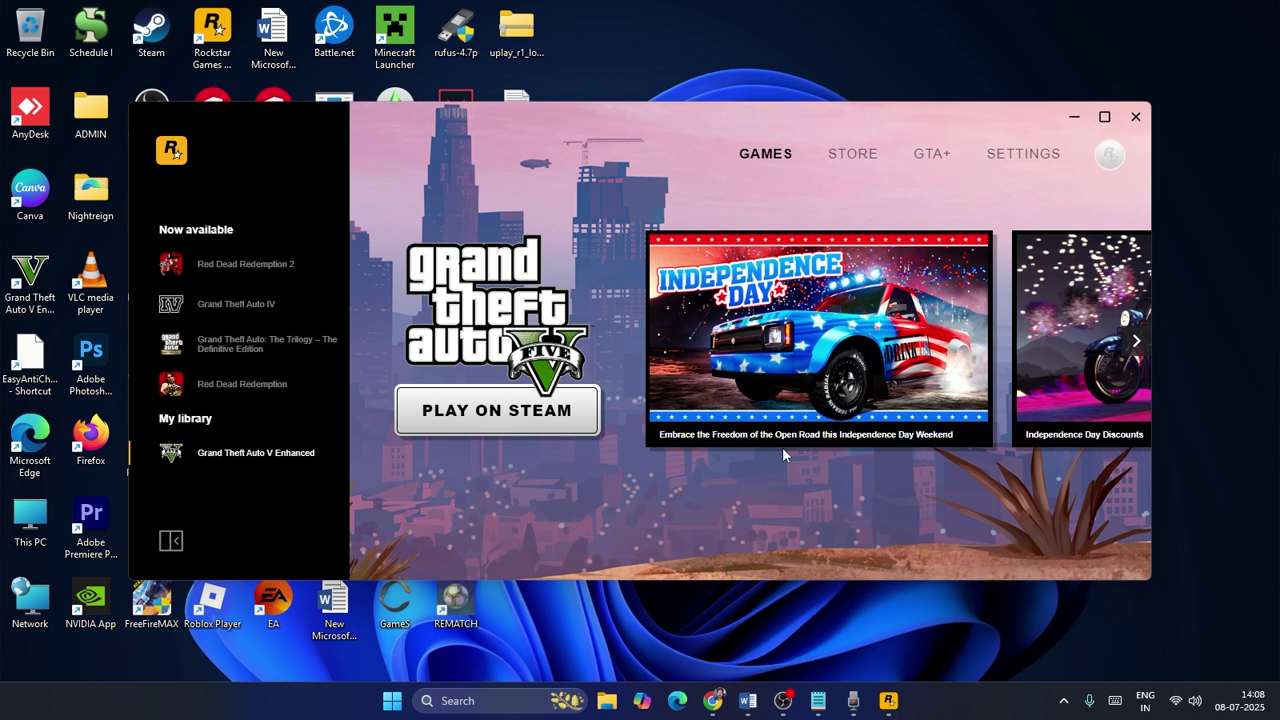
{"action": "left_click", "coordinate": [1073, 116]}
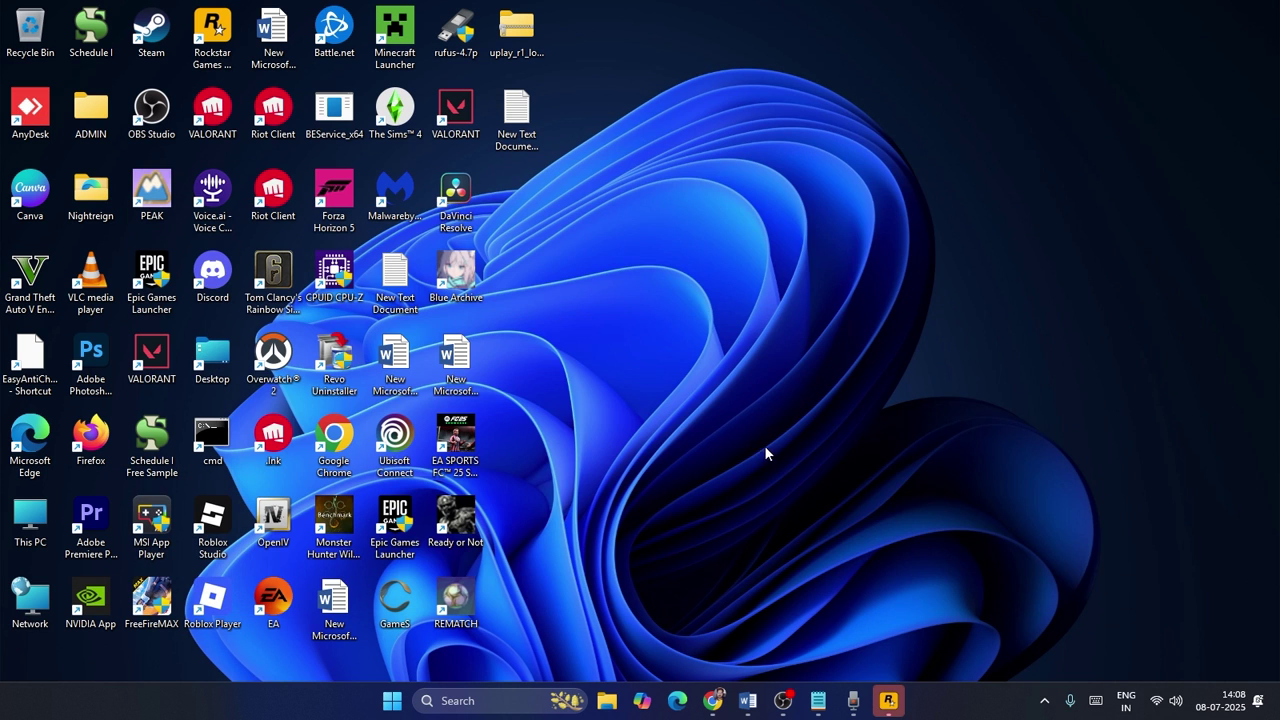
Review the free and portable editions on the Revo Uninstaller download page, then minimise Chrome.
{"action": "left_click", "coordinate": [712, 700]}
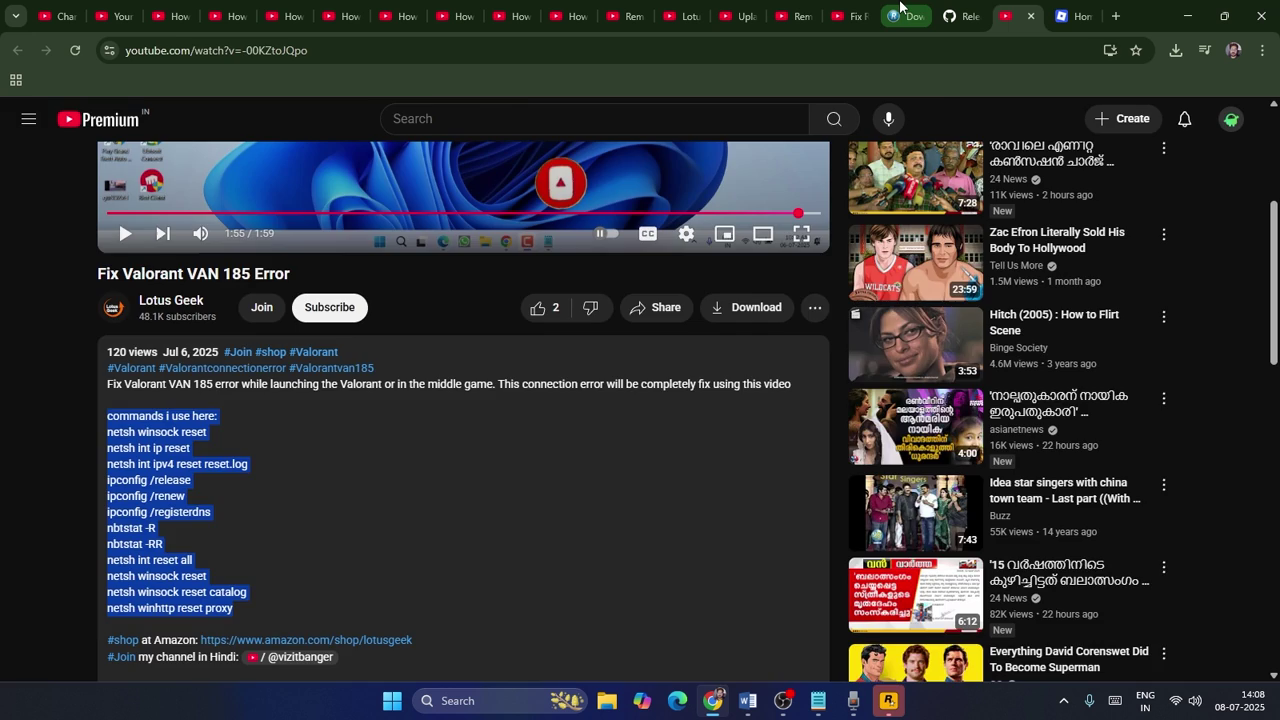
{"action": "left_click", "coordinate": [893, 15]}
{"action": "scroll", "coordinate": [1262, 233], "scroll_direction": "up", "scroll_amount": 2}
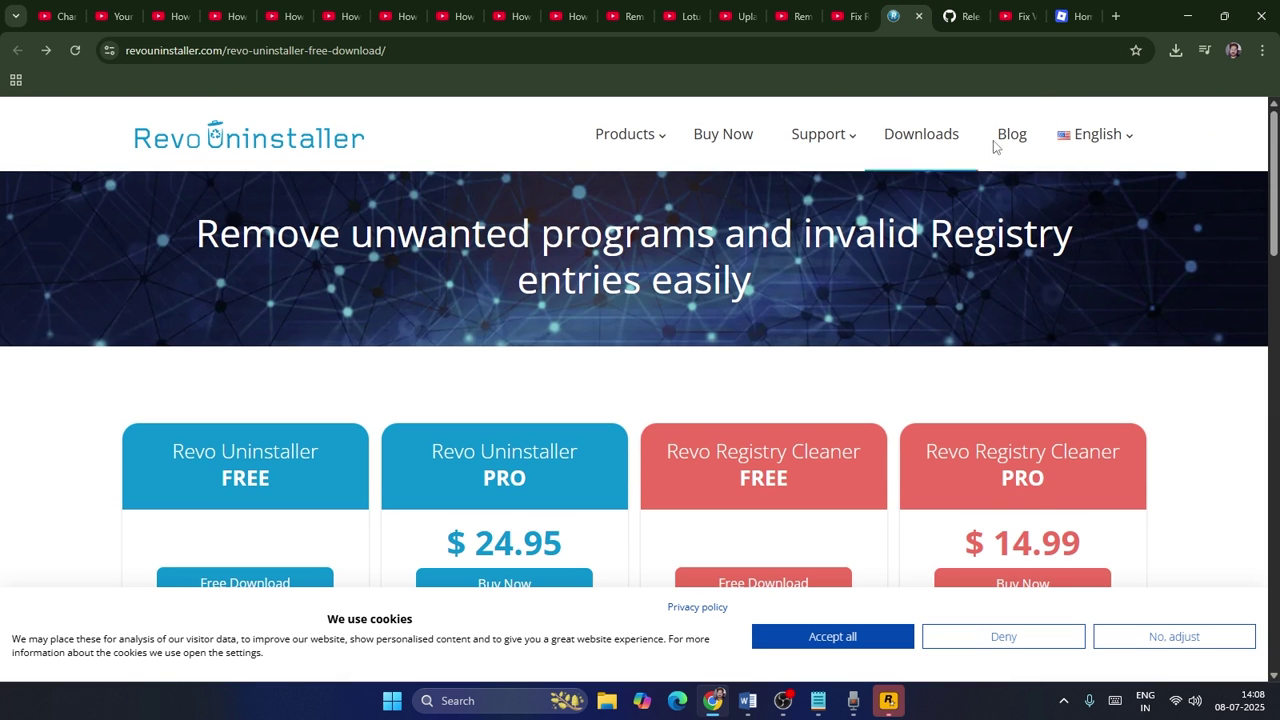
{"action": "left_click", "coordinate": [1187, 16]}
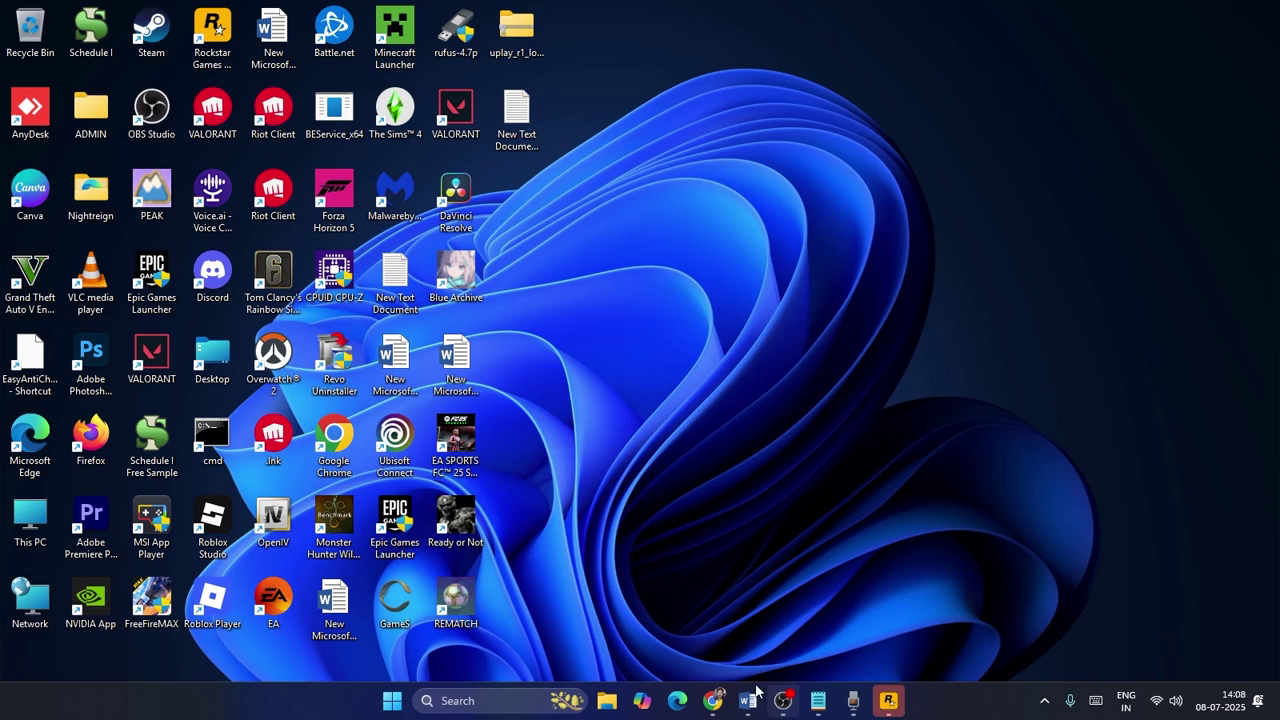
{"action": "left_click", "coordinate": [712, 700]}
{"action": "scroll", "coordinate": [1169, 261], "scroll_direction": "down", "scroll_amount": 6}
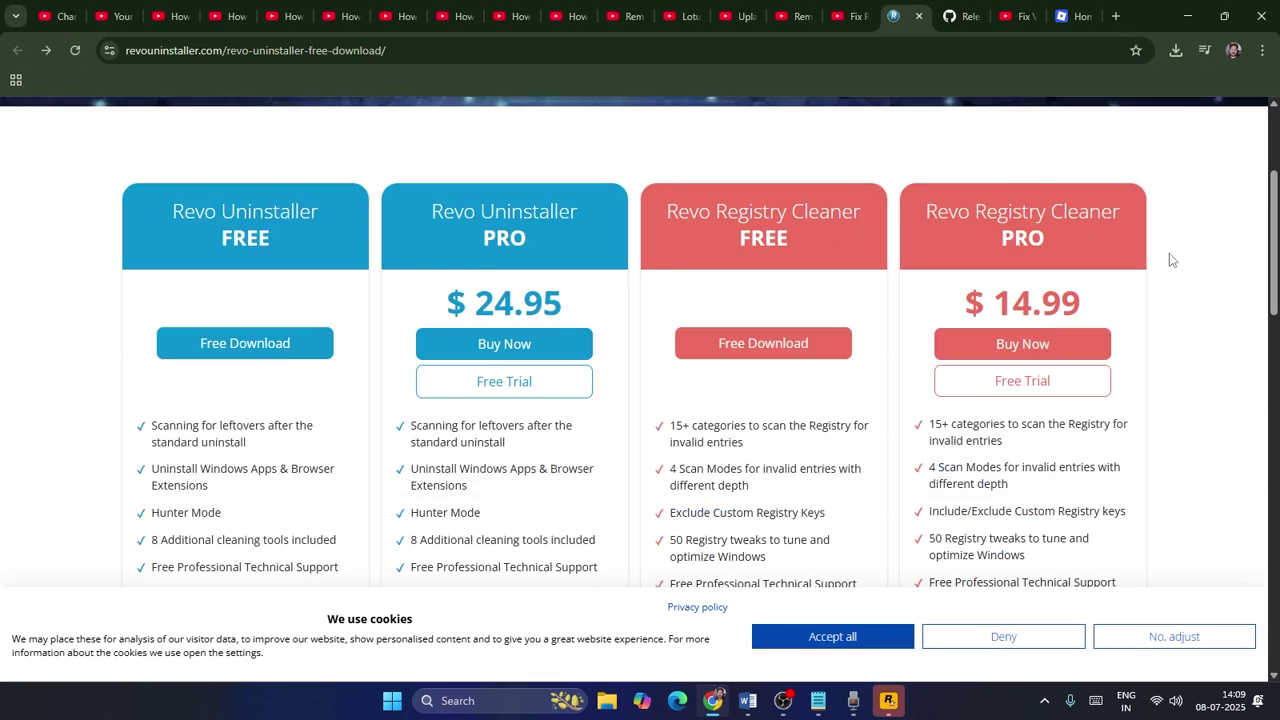
{"action": "scroll", "coordinate": [1169, 261], "scroll_direction": "up", "scroll_amount": 3}
{"action": "scroll", "coordinate": [1169, 260], "scroll_direction": "down", "scroll_amount": 4}
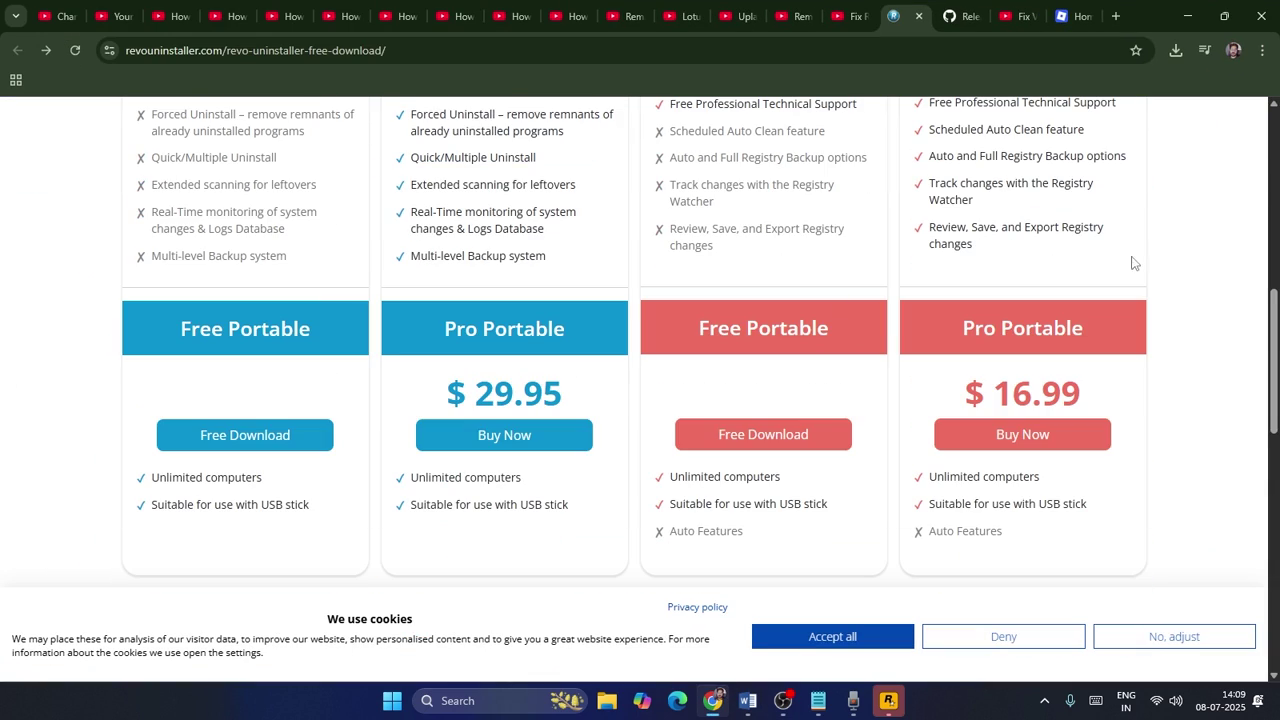
{"action": "left_click", "coordinate": [1187, 15]}
Run revosetup (1) from Downloads and complete the Revo Uninstaller 2.6.0 install with the desktop shortcut.
{"action": "left_click", "coordinate": [606, 702]}
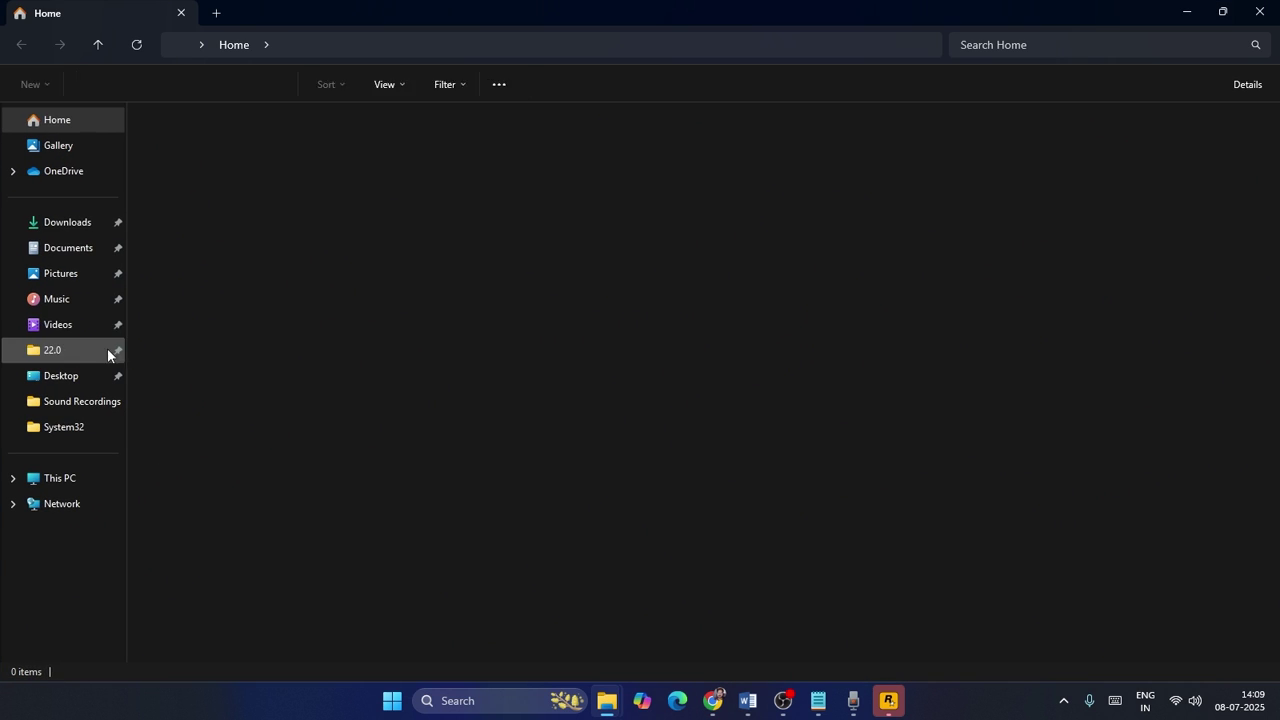
{"action": "left_click", "coordinate": [72, 224]}
{"action": "double_click", "coordinate": [250, 245]}
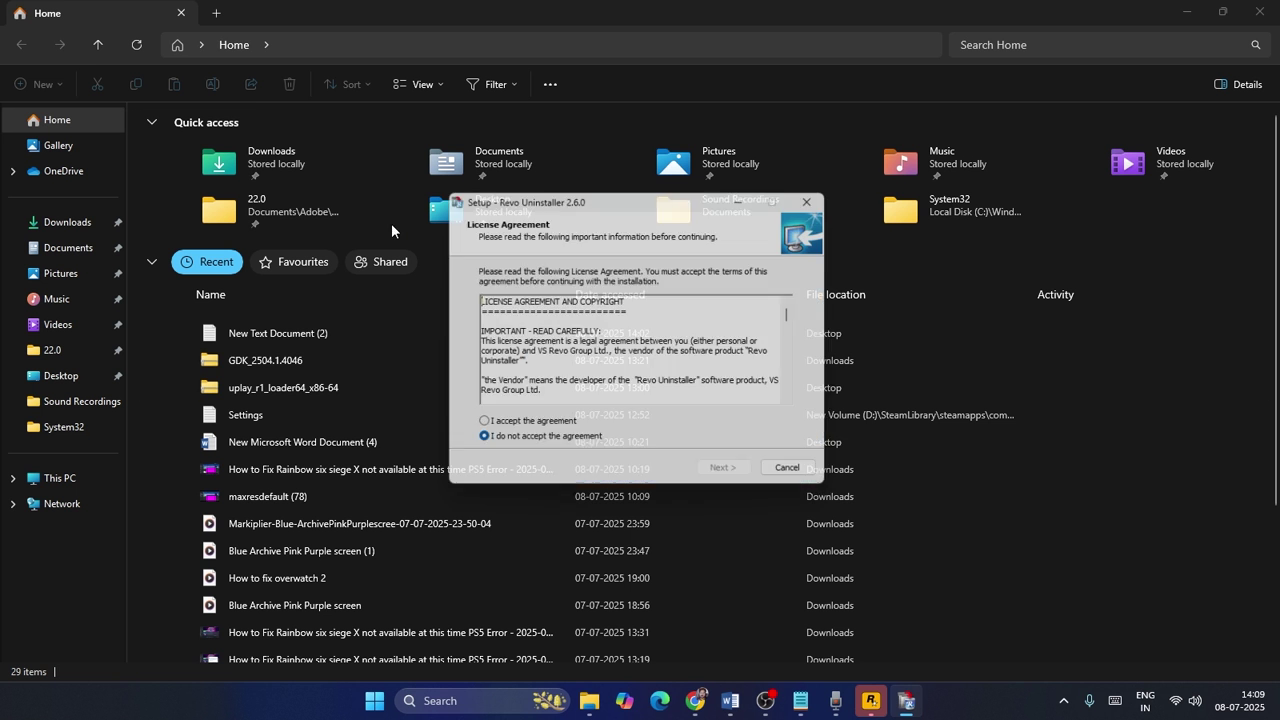
{"action": "left_click", "coordinate": [542, 429]}
{"action": "left_click", "coordinate": [731, 476]}
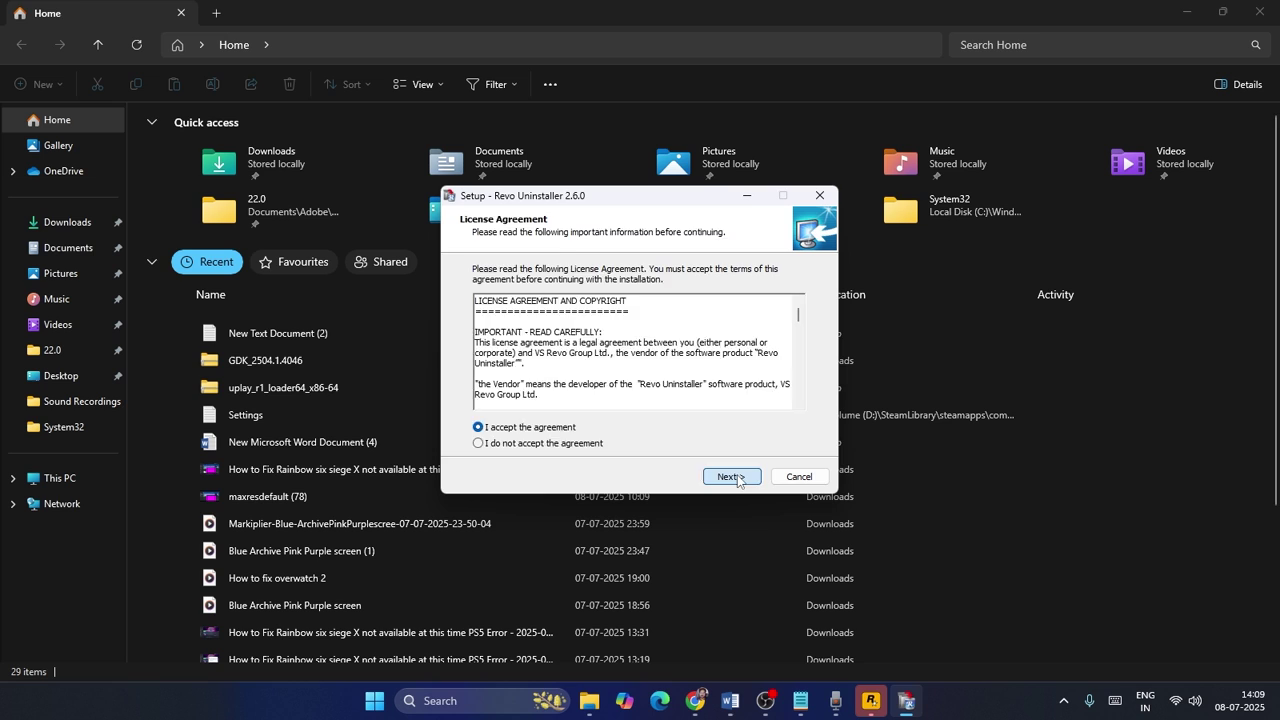
{"action": "left_click", "coordinate": [739, 480]}
{"action": "left_click", "coordinate": [731, 477]}
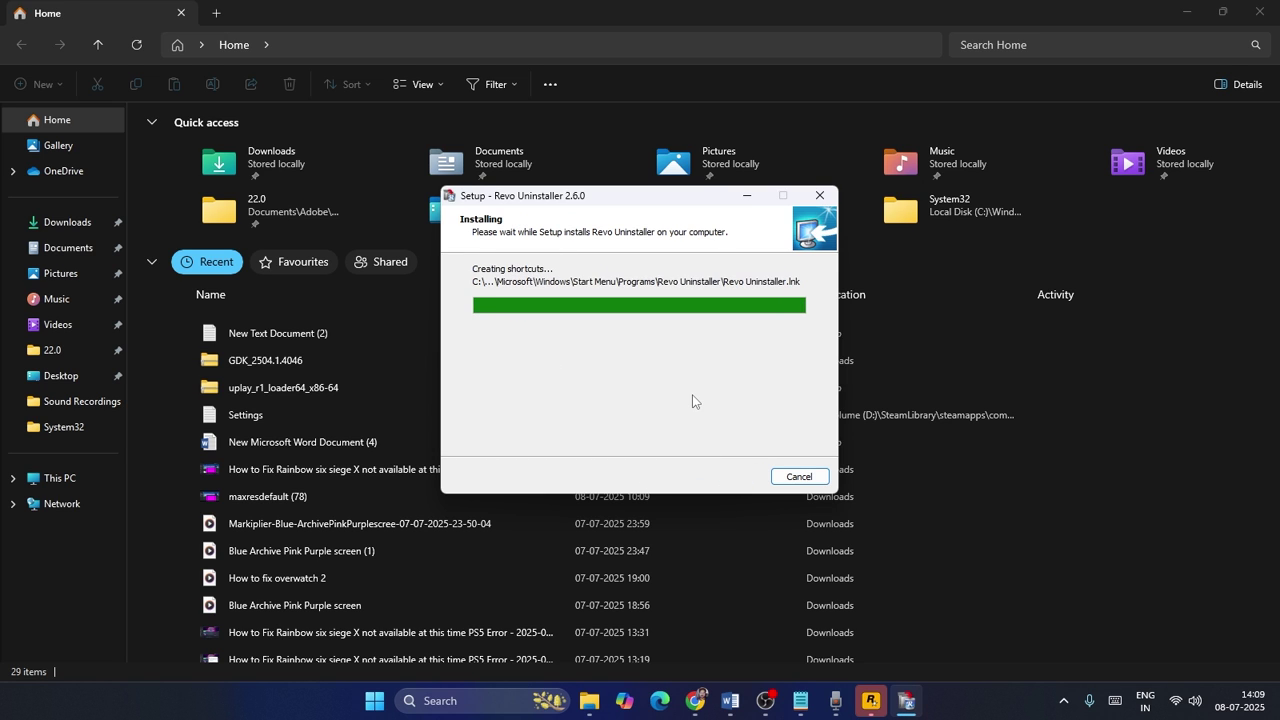
{"action": "left_click", "coordinate": [710, 477]}
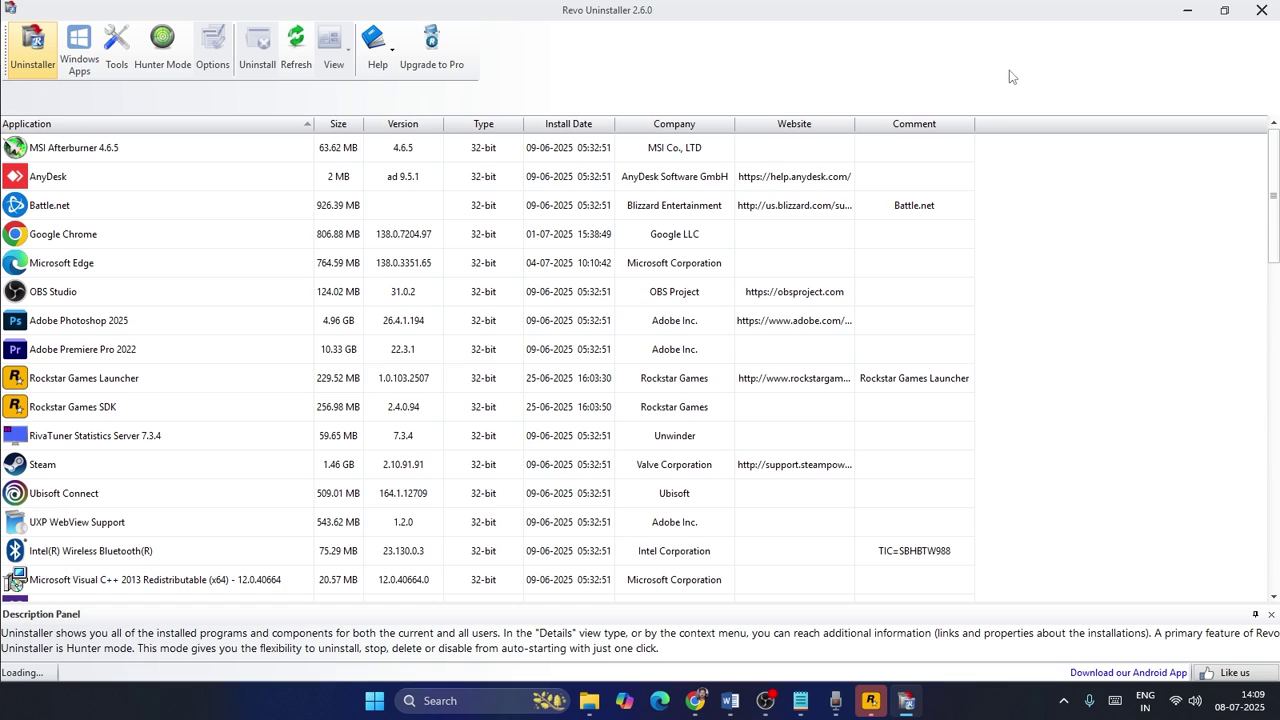
Select the Rockstar Games Launcher and Rockstar Games SDK rows in Revo's list, then close Revo Uninstaller.
{"action": "left_click", "coordinate": [45, 386]}
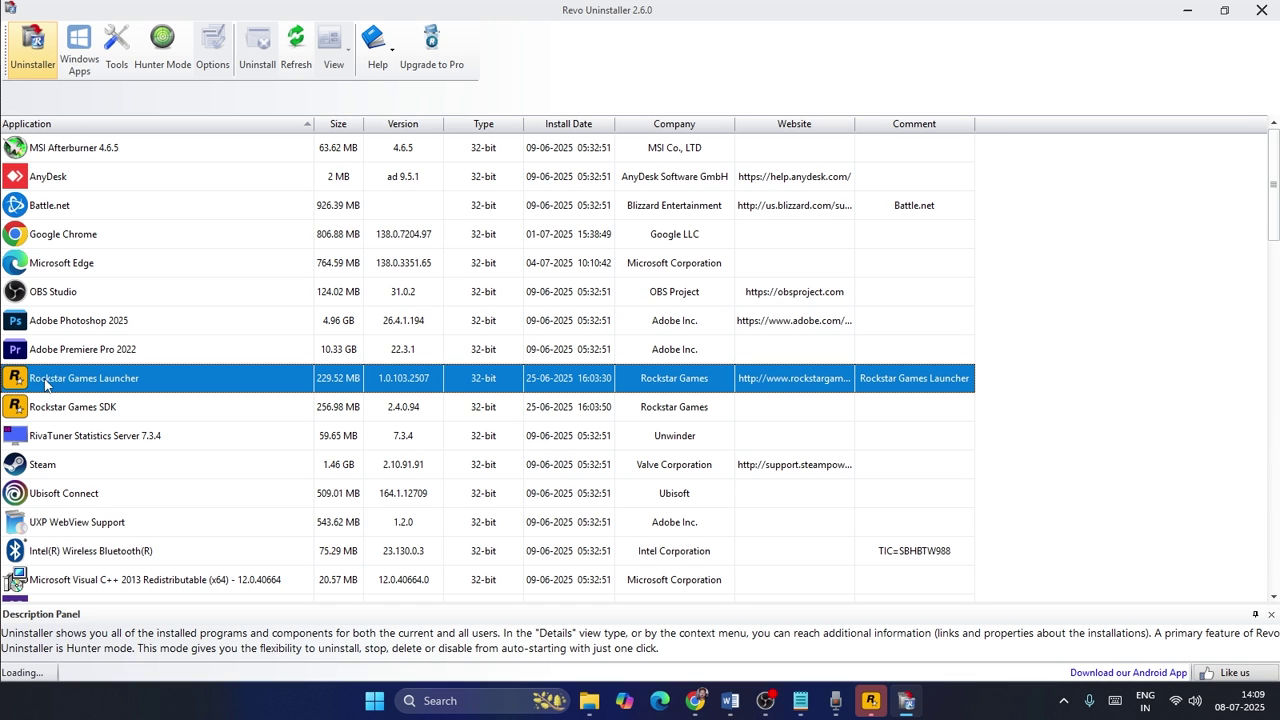
{"action": "left_click", "coordinate": [47, 414]}
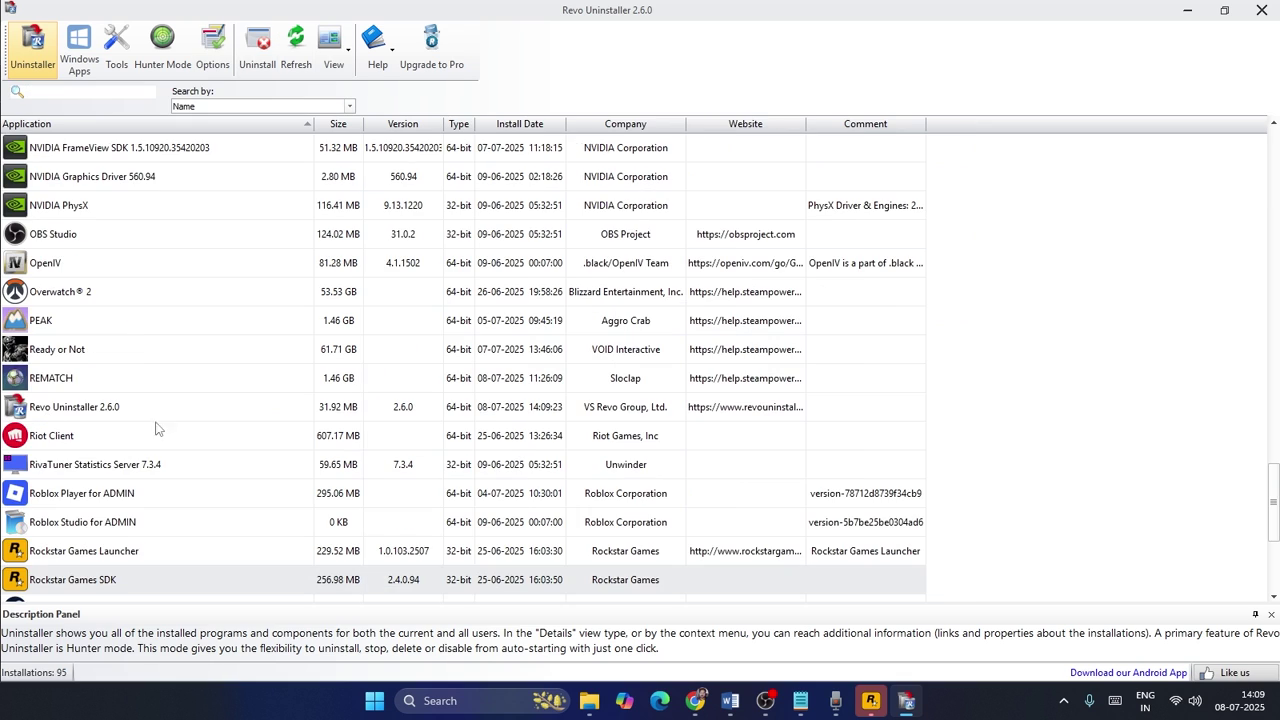
{"action": "scroll", "coordinate": [178, 428], "scroll_direction": "down", "scroll_amount": 4}
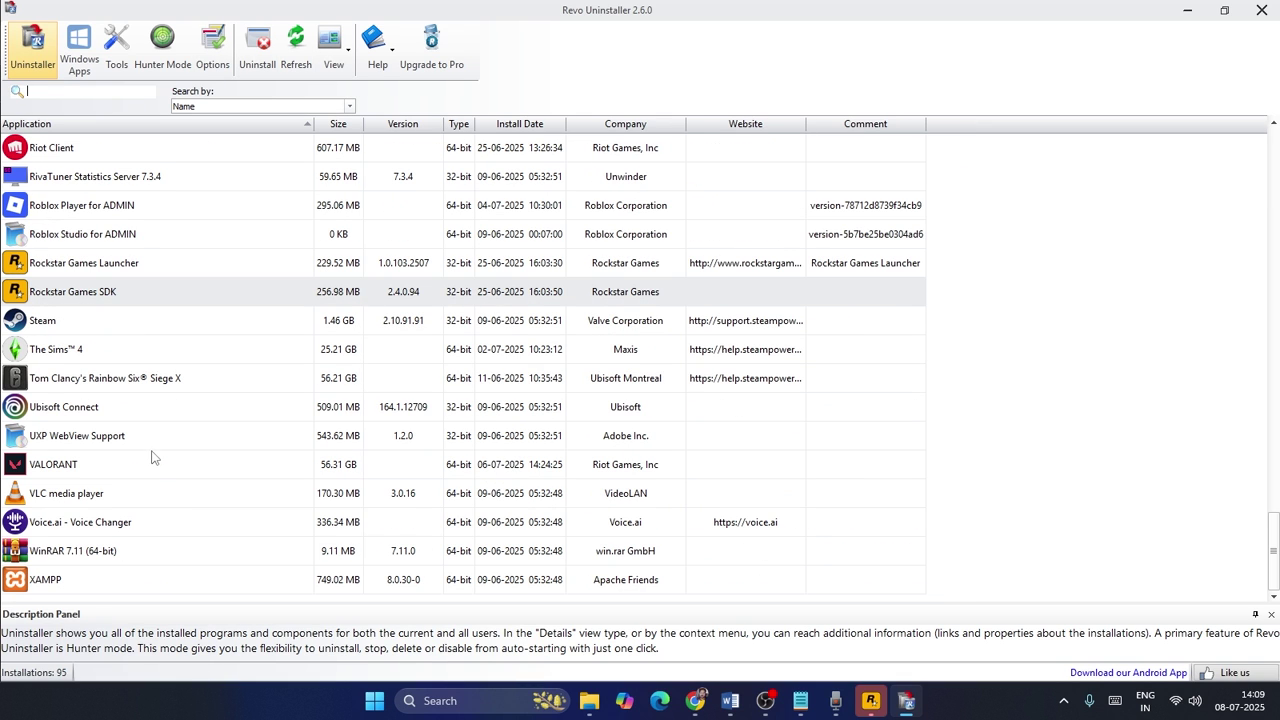
{"action": "scroll", "coordinate": [155, 460], "scroll_direction": "up", "scroll_amount": 9}
{"action": "scroll", "coordinate": [98, 330], "scroll_direction": "down", "scroll_amount": 2}
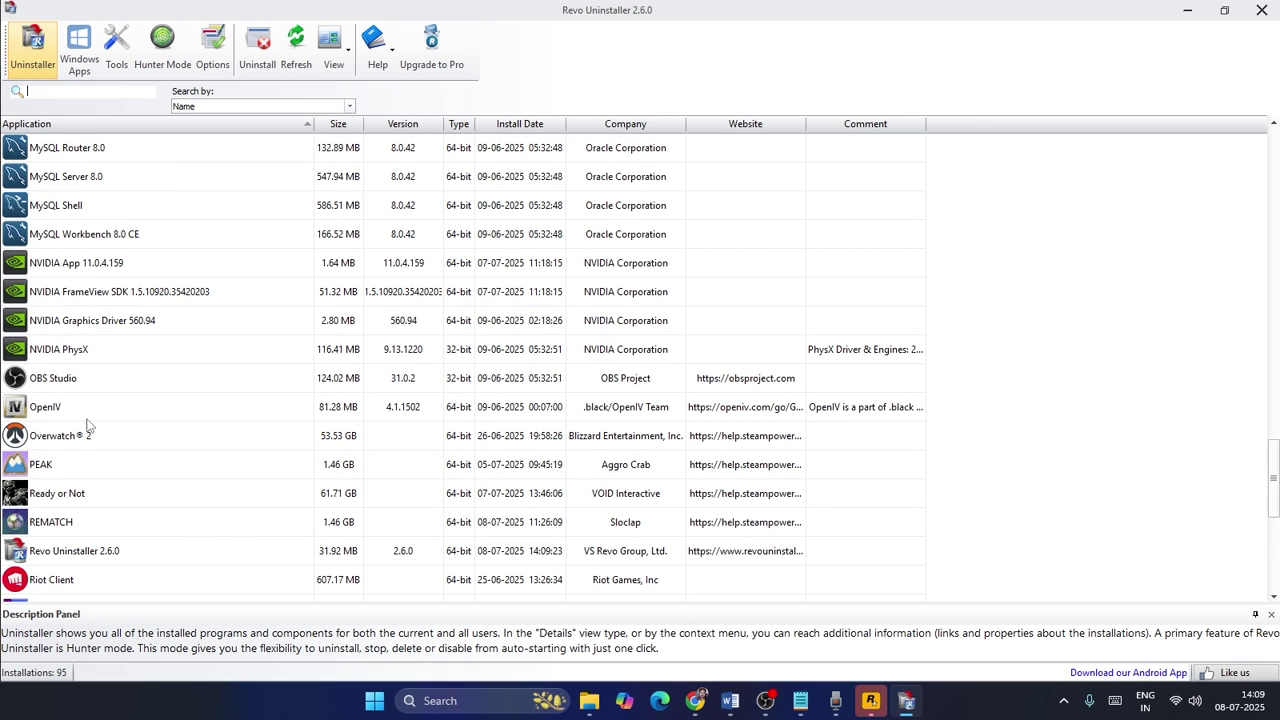
{"action": "scroll", "coordinate": [106, 389], "scroll_direction": "up", "scroll_amount": 3}
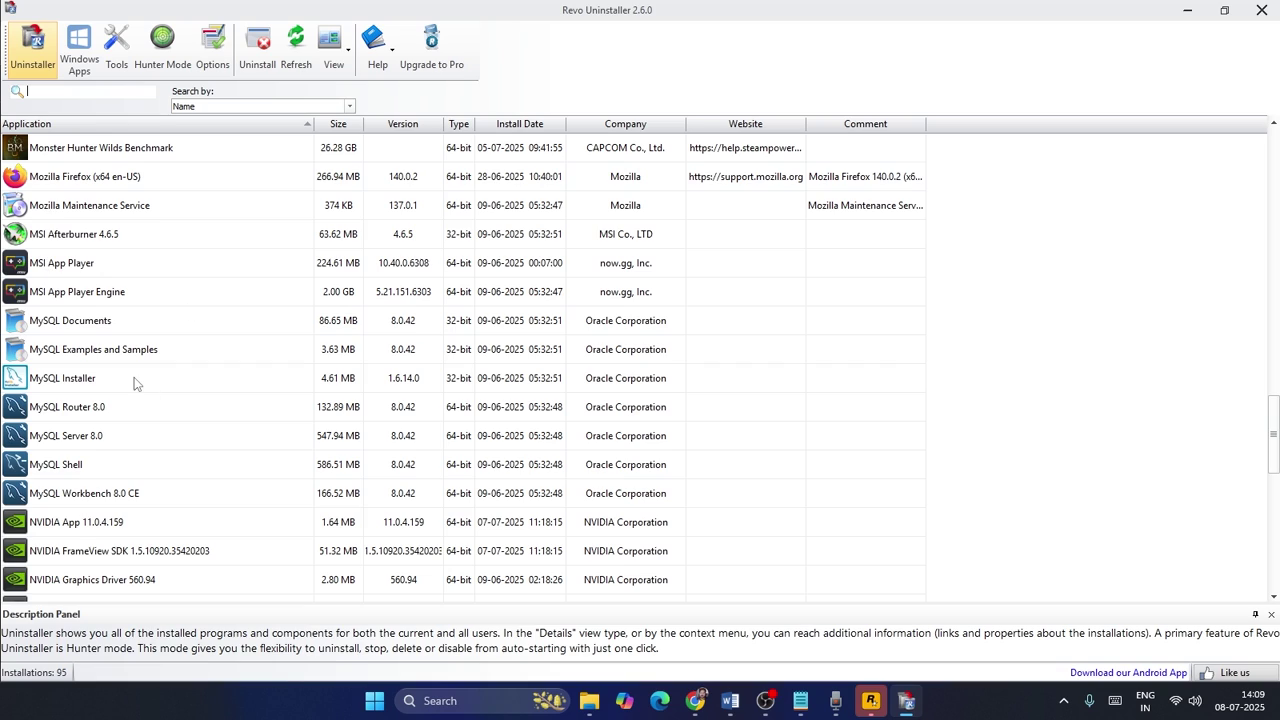
{"action": "left_click", "coordinate": [1261, 10]}
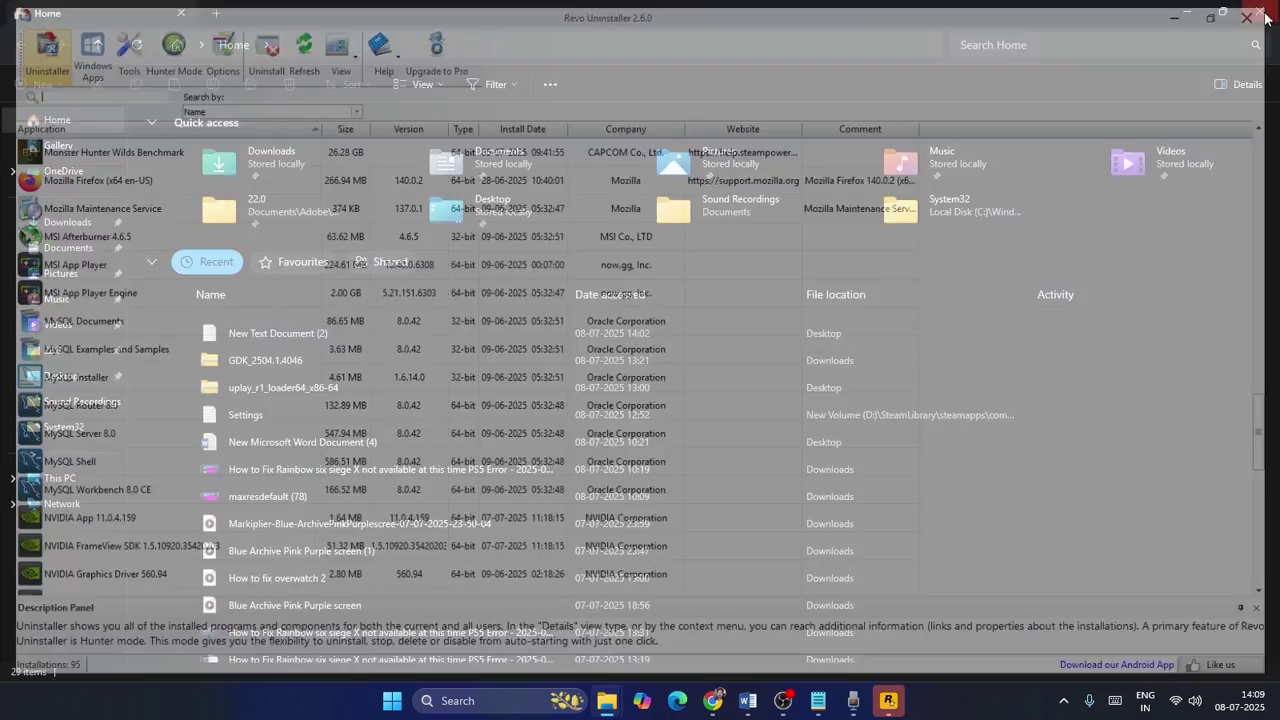
Close File Explorer and refresh the desktop.
{"action": "left_click", "coordinate": [1260, 11]}
{"action": "right_click", "coordinate": [708, 226]}
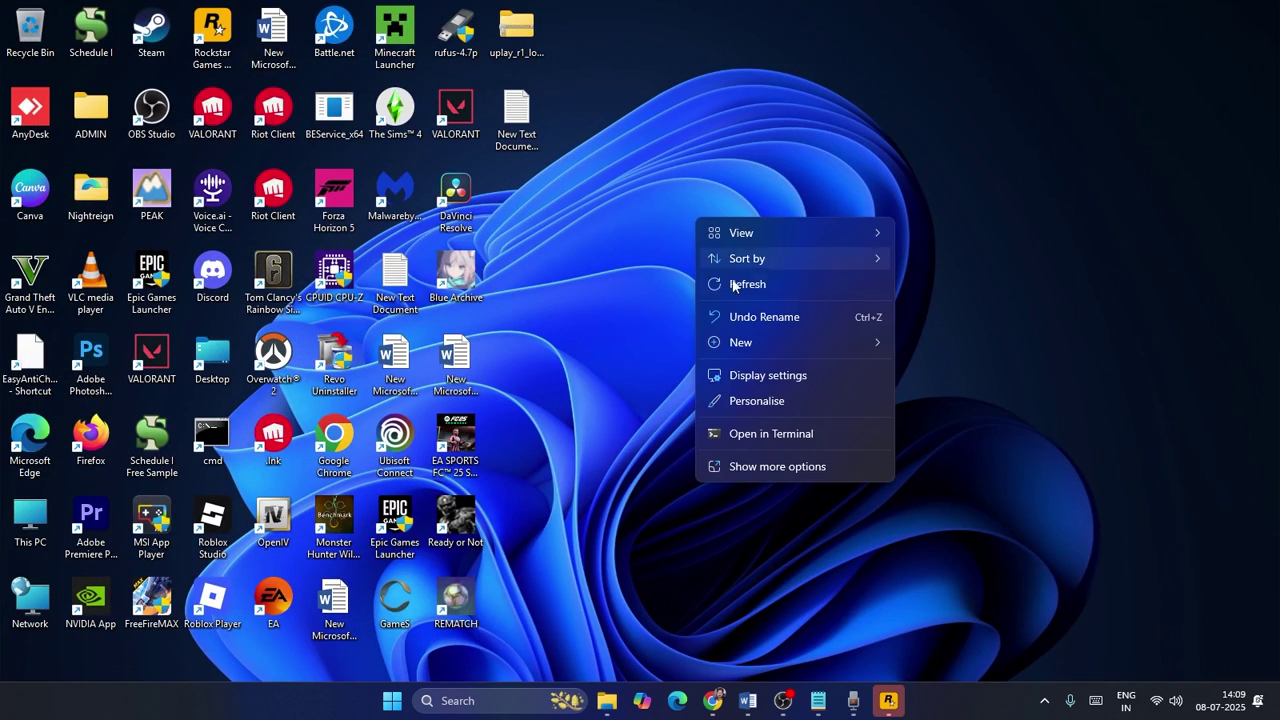
{"action": "left_click", "coordinate": [733, 283]}
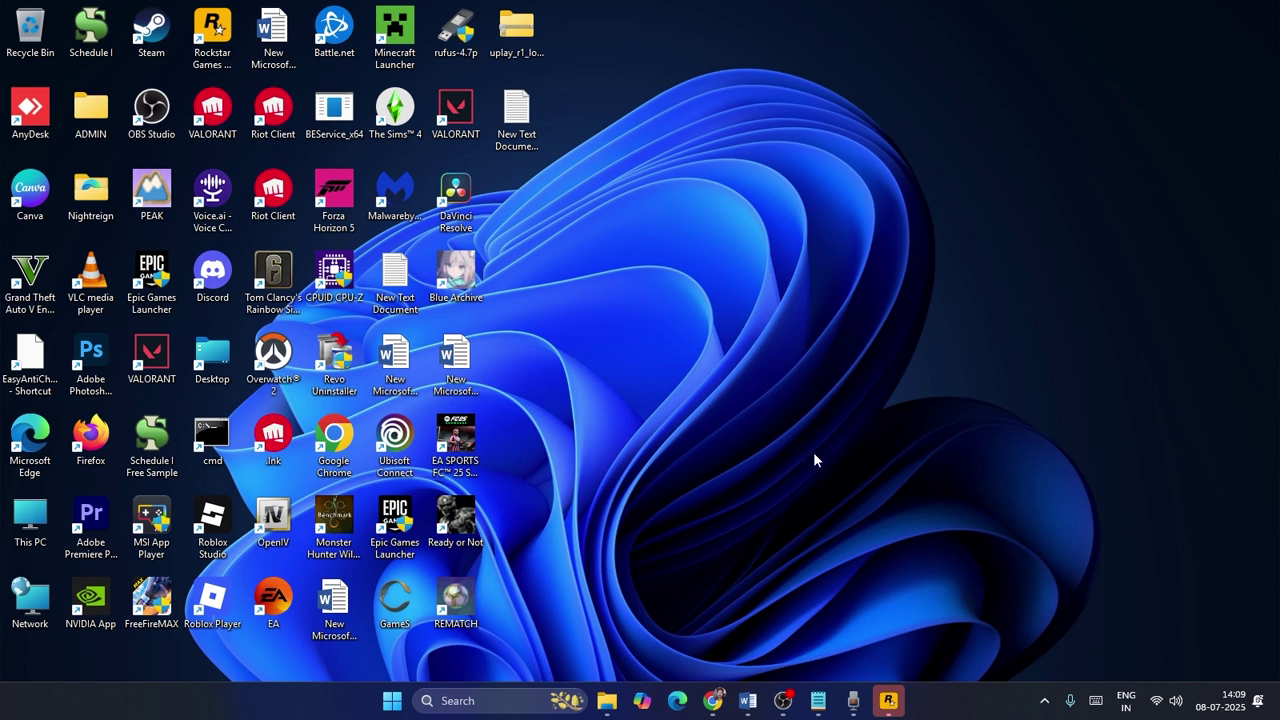
Download NLGL.exe (490 KB) from the V4 release on the Nightlight-Game-Launcher GitHub releases page.
{"action": "left_click", "coordinate": [714, 705]}
{"action": "left_click", "coordinate": [905, 16]}
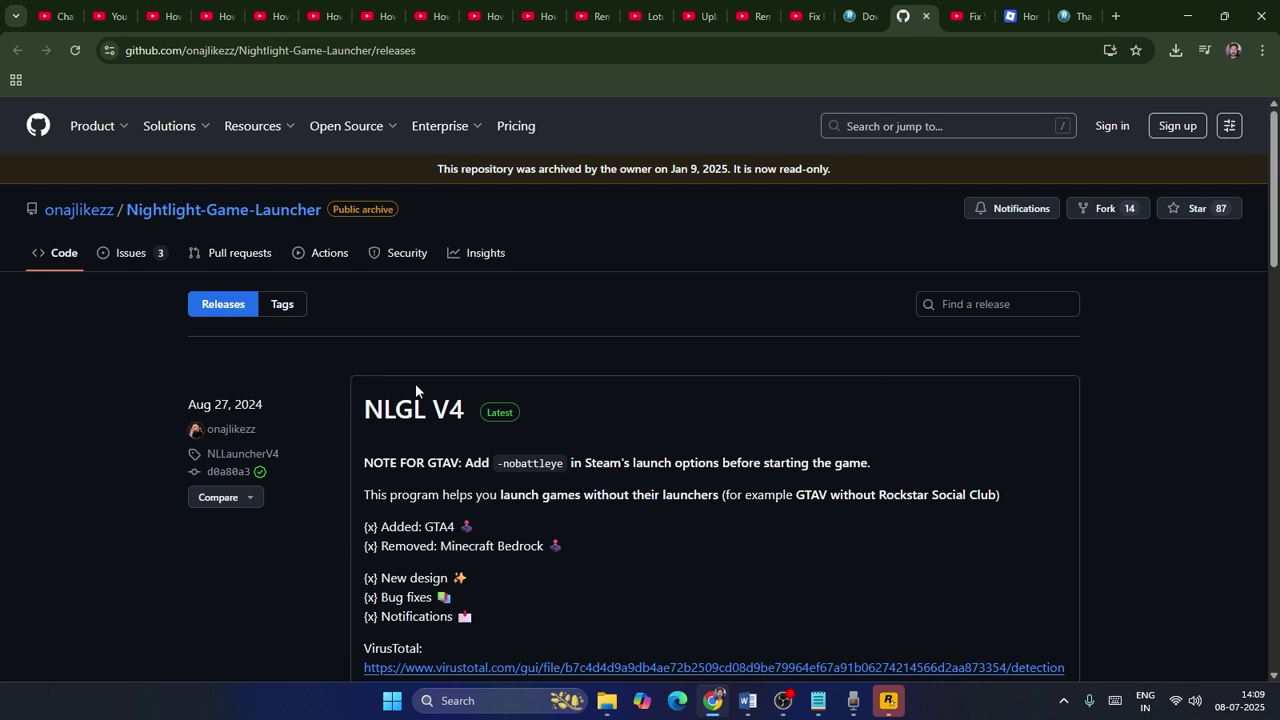
{"action": "scroll", "coordinate": [637, 383], "scroll_direction": "down", "scroll_amount": 2}
{"action": "scroll", "coordinate": [638, 375], "scroll_direction": "down", "scroll_amount": 8}
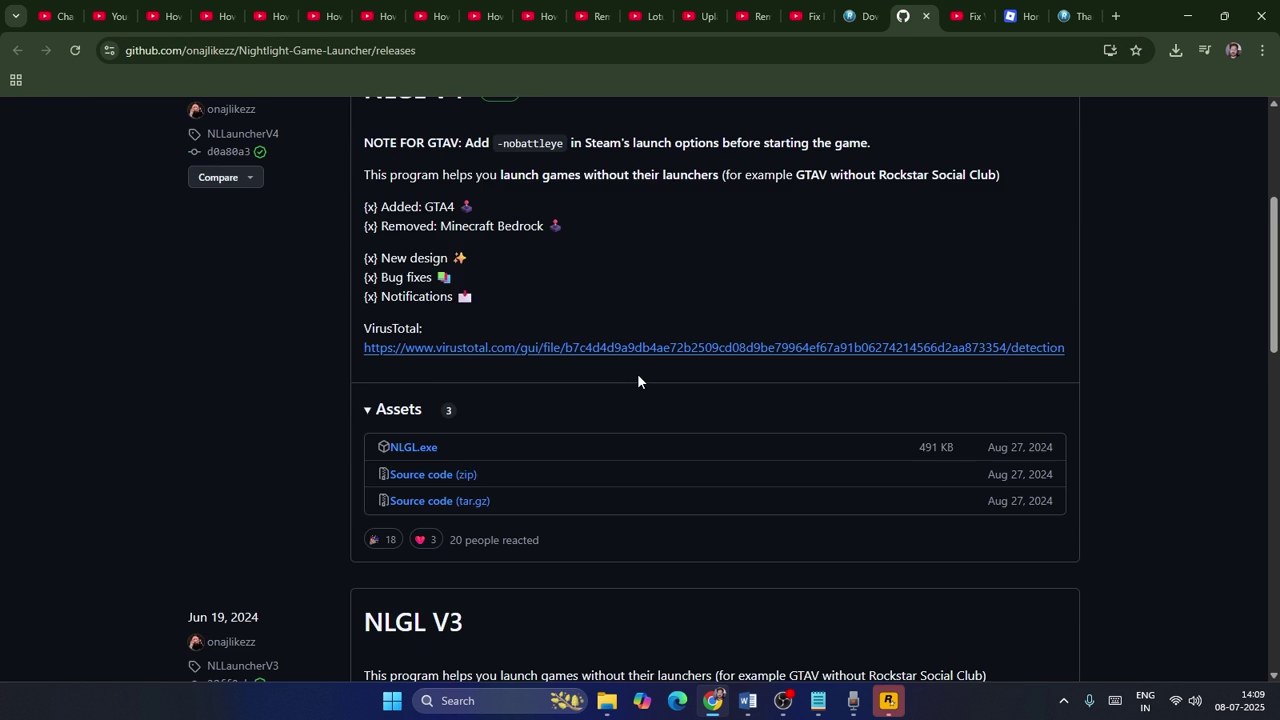
{"action": "scroll", "coordinate": [638, 380], "scroll_direction": "down", "scroll_amount": 5}
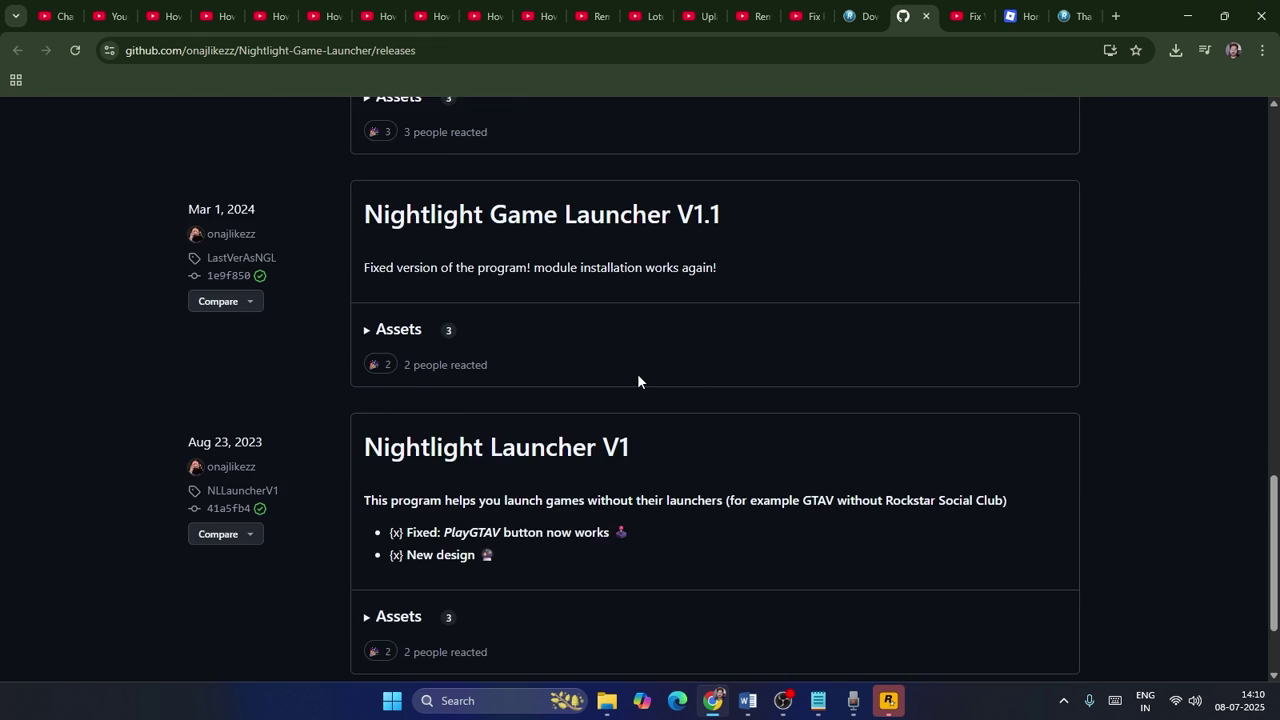
{"action": "scroll", "coordinate": [638, 380], "scroll_direction": "up", "scroll_amount": 6}
{"action": "scroll", "coordinate": [637, 373], "scroll_direction": "up", "scroll_amount": 6}
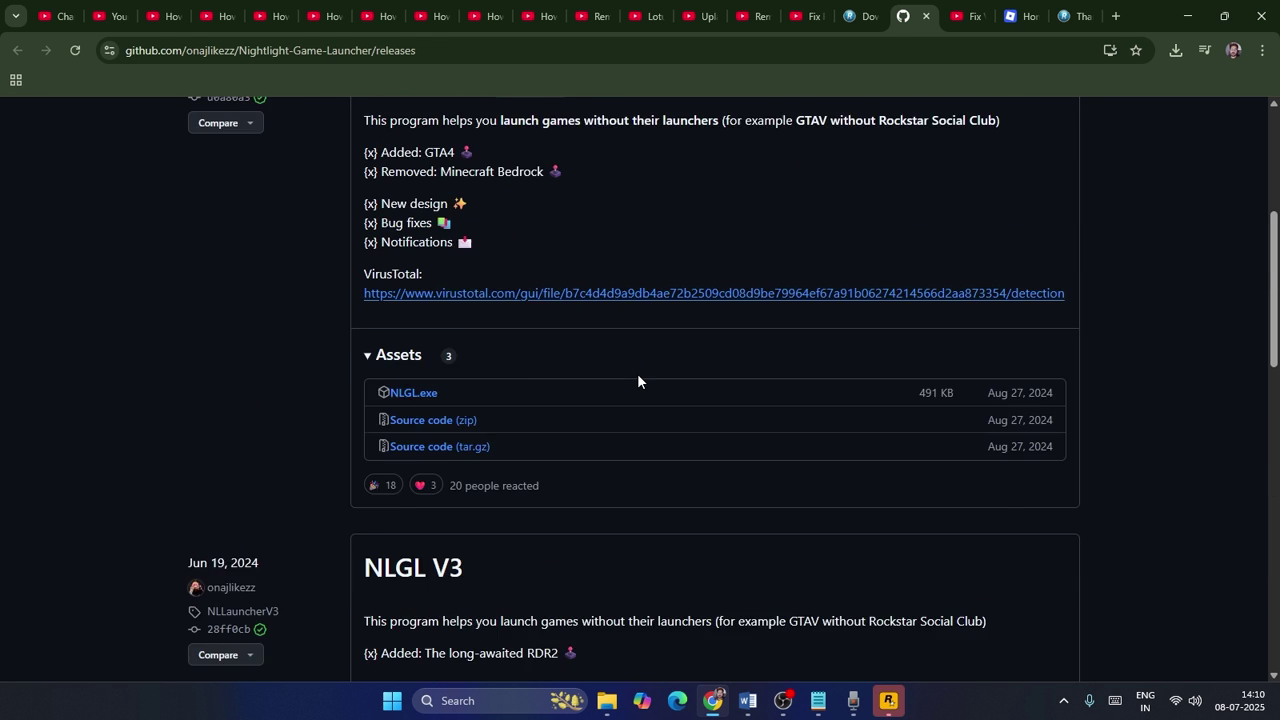
{"action": "left_click", "coordinate": [412, 476]}
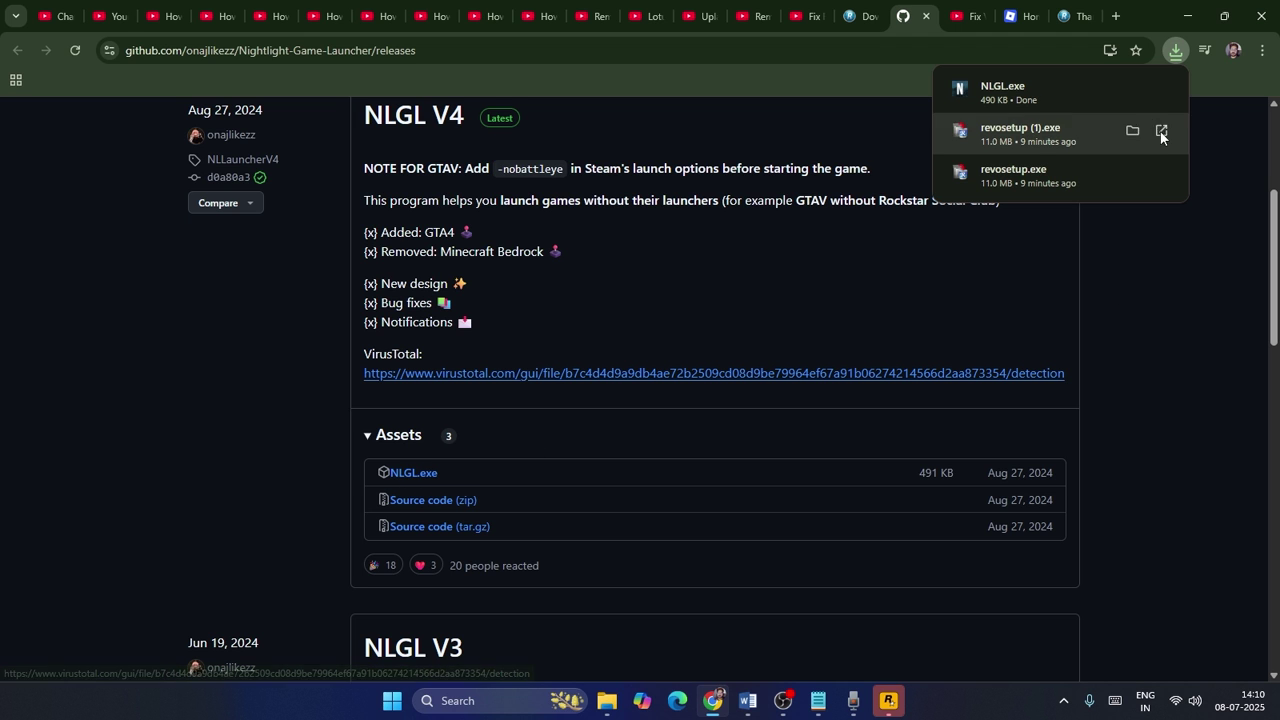
Launch NLGL.exe from Downloads, minimise Explorer and Chrome, and dismiss the launch notification.
{"action": "left_click", "coordinate": [1138, 87]}
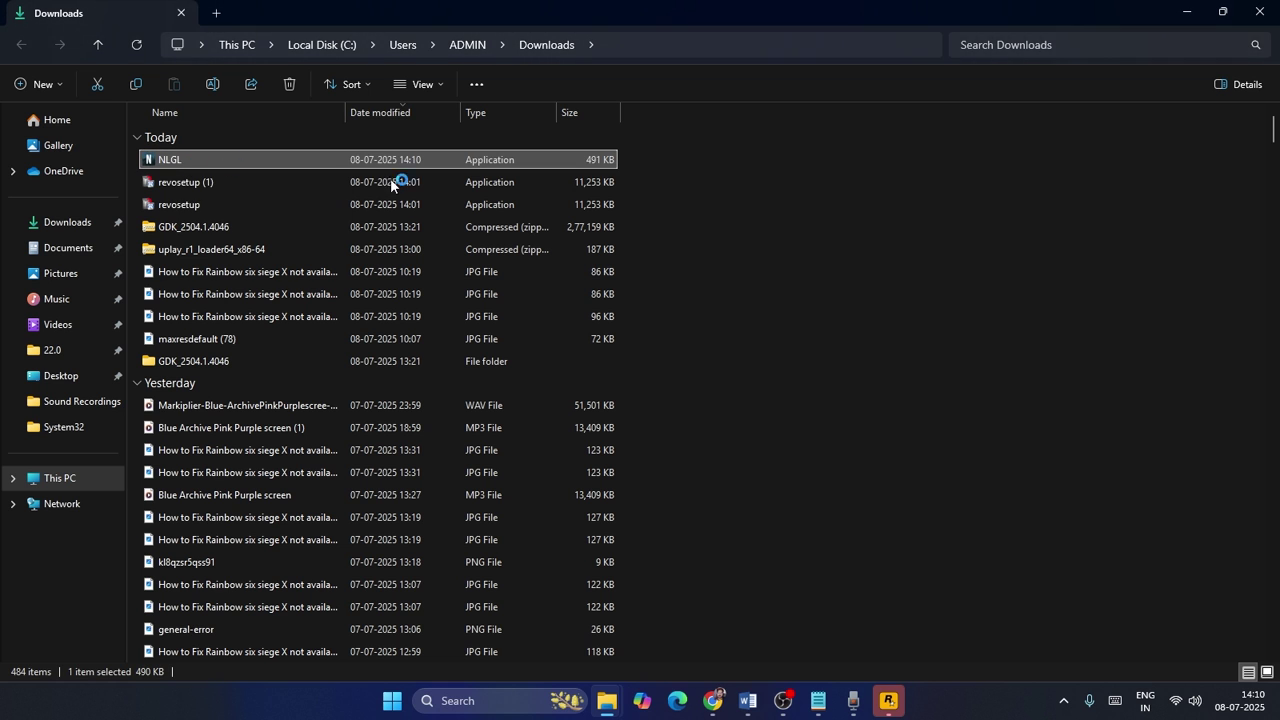
{"action": "left_click", "coordinate": [1183, 14]}
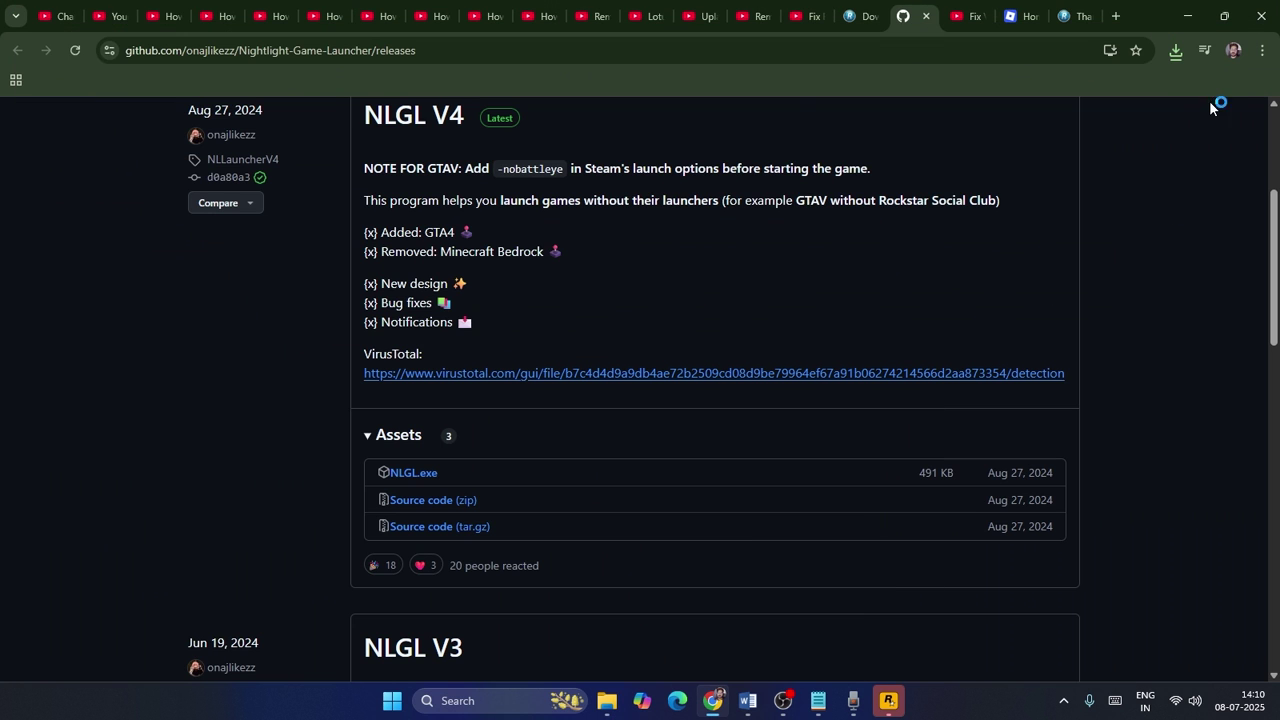
{"action": "left_click", "coordinate": [1193, 14]}
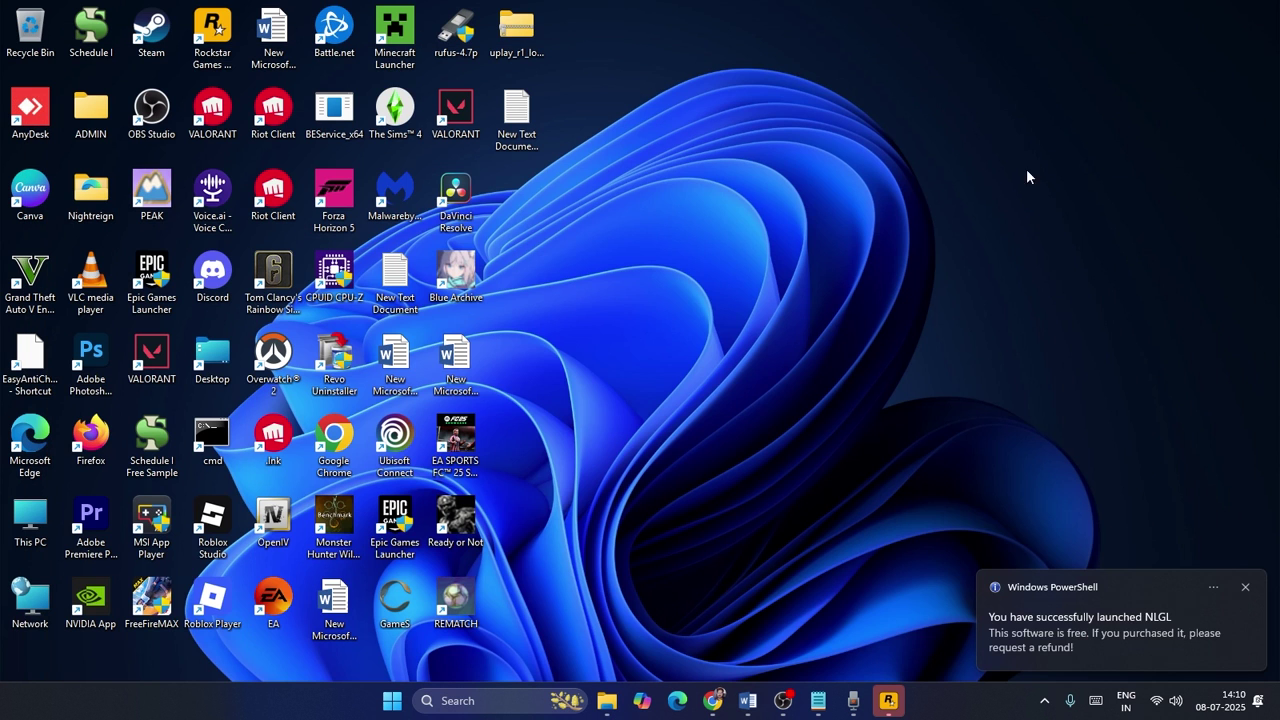
{"action": "left_click", "coordinate": [1246, 586]}
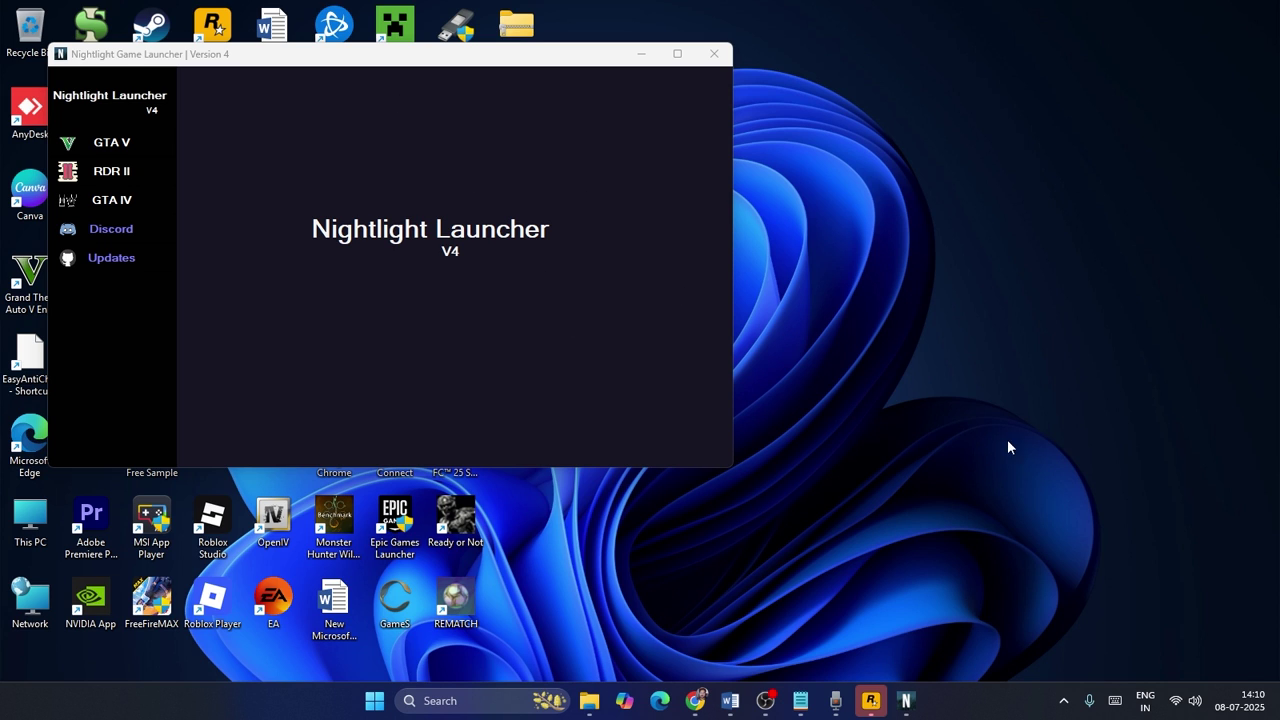
Go to the Grand Theft Auto V page and put the cursor in its empty Game folder field.
{"action": "left_click", "coordinate": [128, 143]}
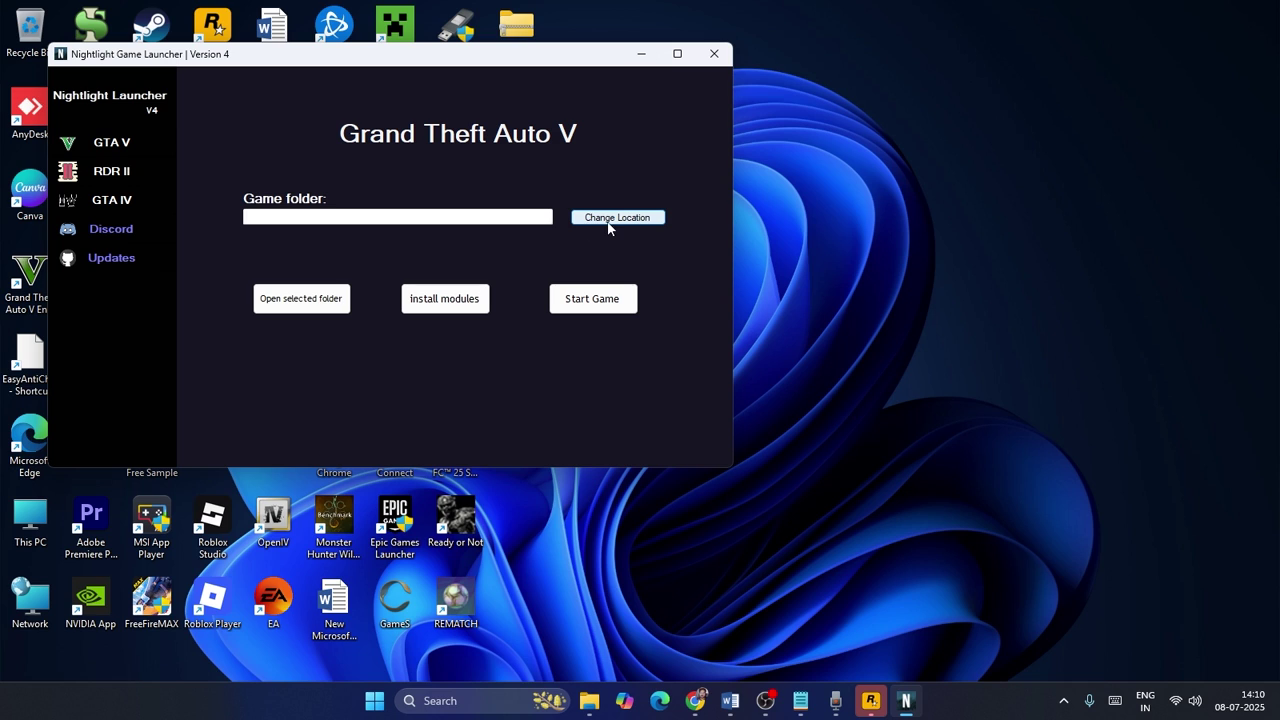
{"action": "left_click", "coordinate": [495, 217]}
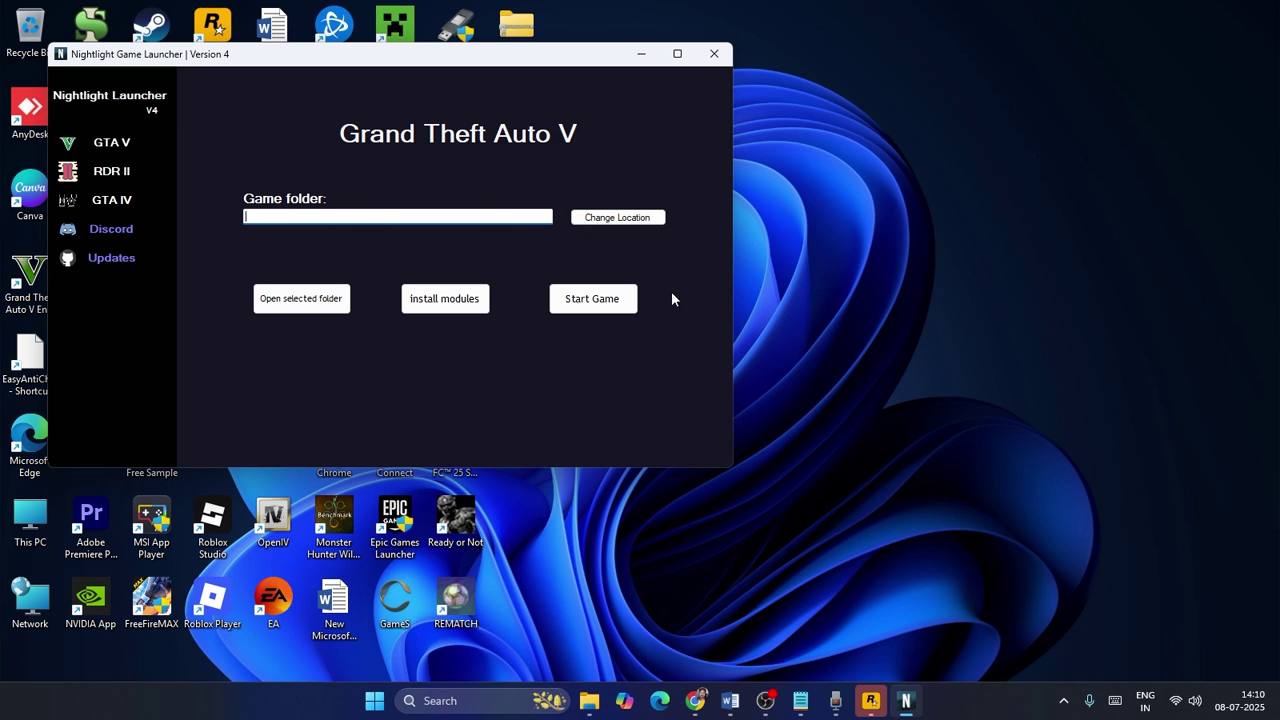
Close the Nightlight Game Launcher window.
{"action": "left_click", "coordinate": [714, 53]}
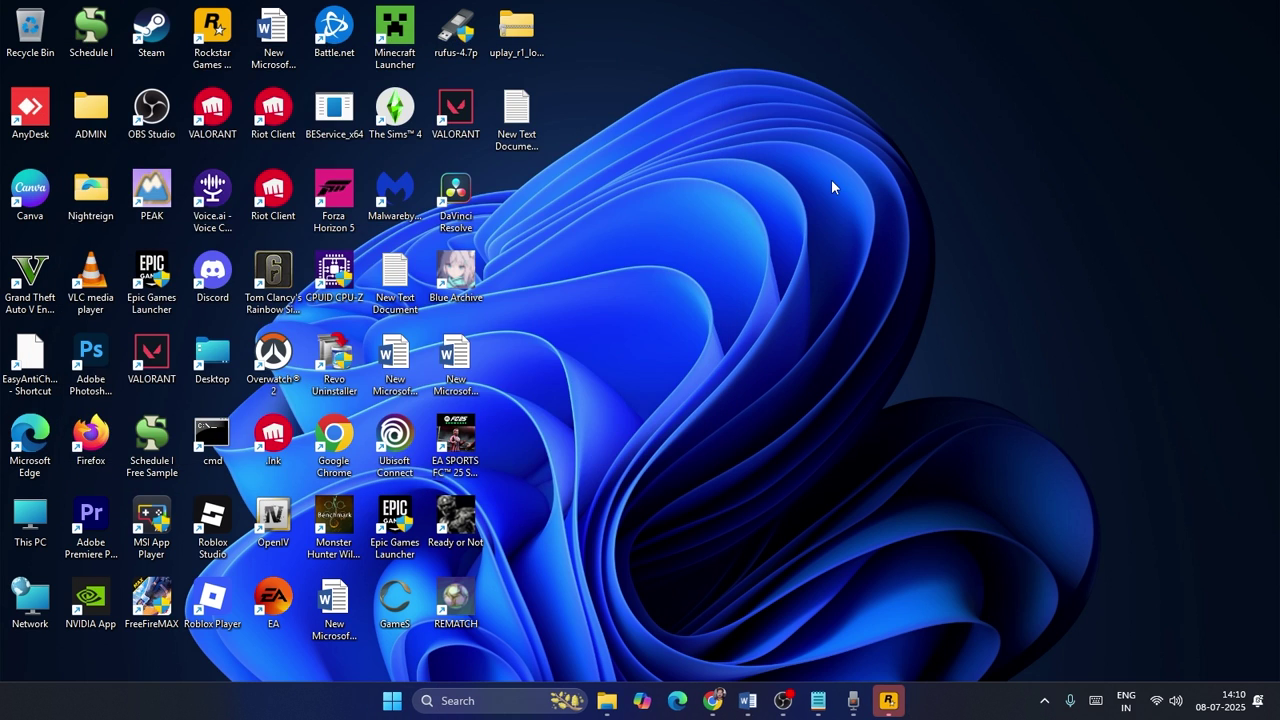